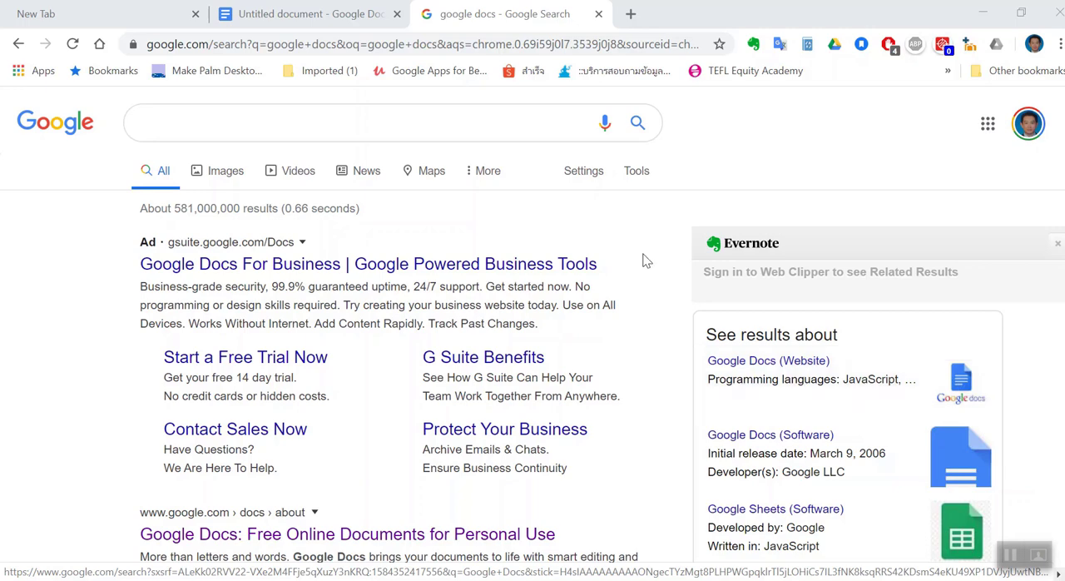
Search Google for "google docs", open the "Free Online Documents for Personal Use" result and go to the personal Google Docs
{"action": "left_click", "coordinate": [220, 129]}
{"action": "left_click", "coordinate": [207, 158]}
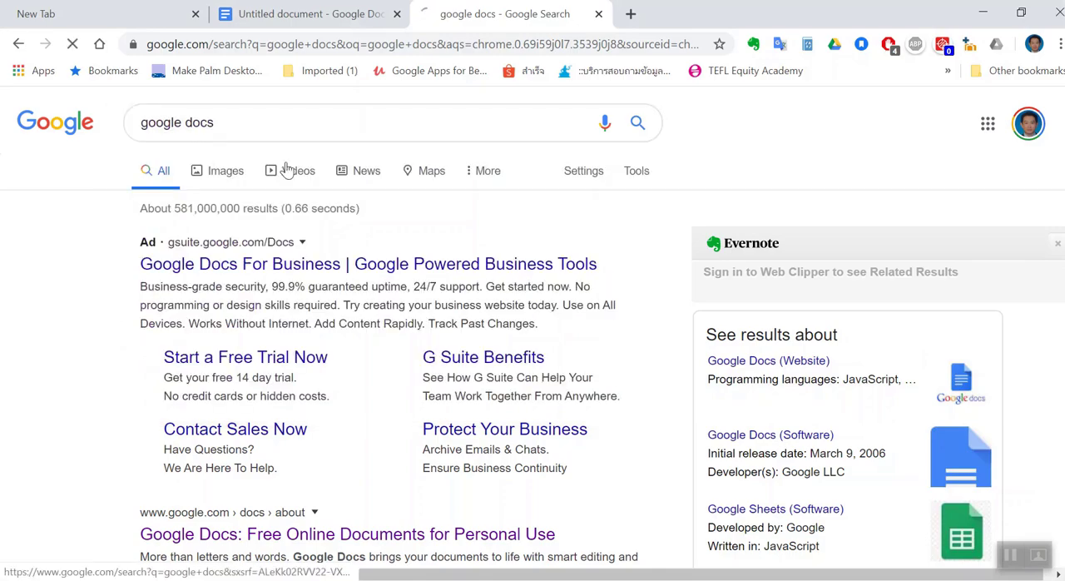
{"action": "scroll", "coordinate": [401, 198], "scroll_direction": "down", "scroll_amount": 1}
{"action": "scroll", "coordinate": [402, 198], "scroll_direction": "down", "scroll_amount": 3}
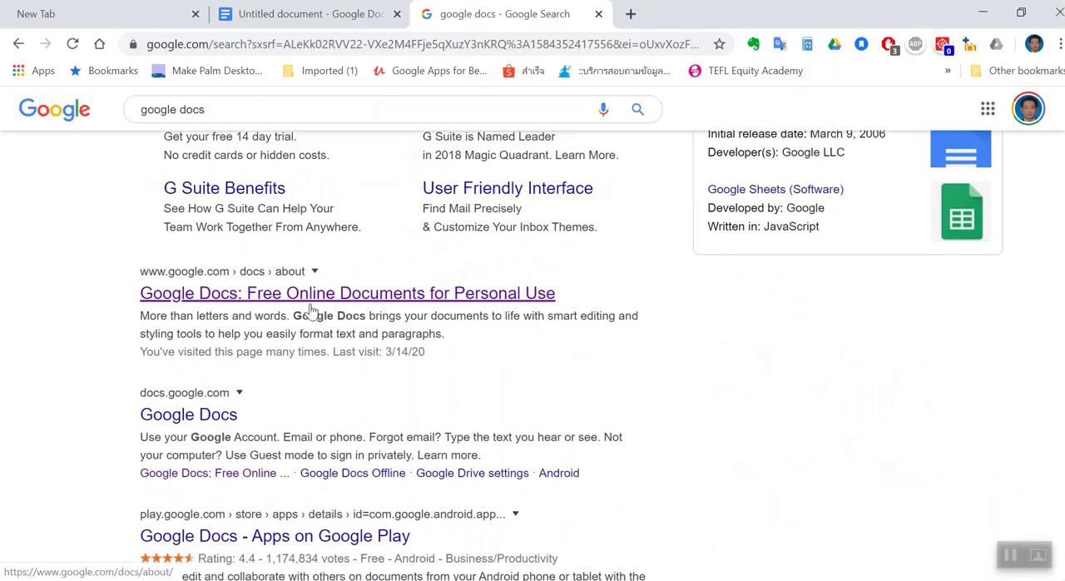
{"action": "scroll", "coordinate": [255, 339], "scroll_direction": "up", "scroll_amount": 2}
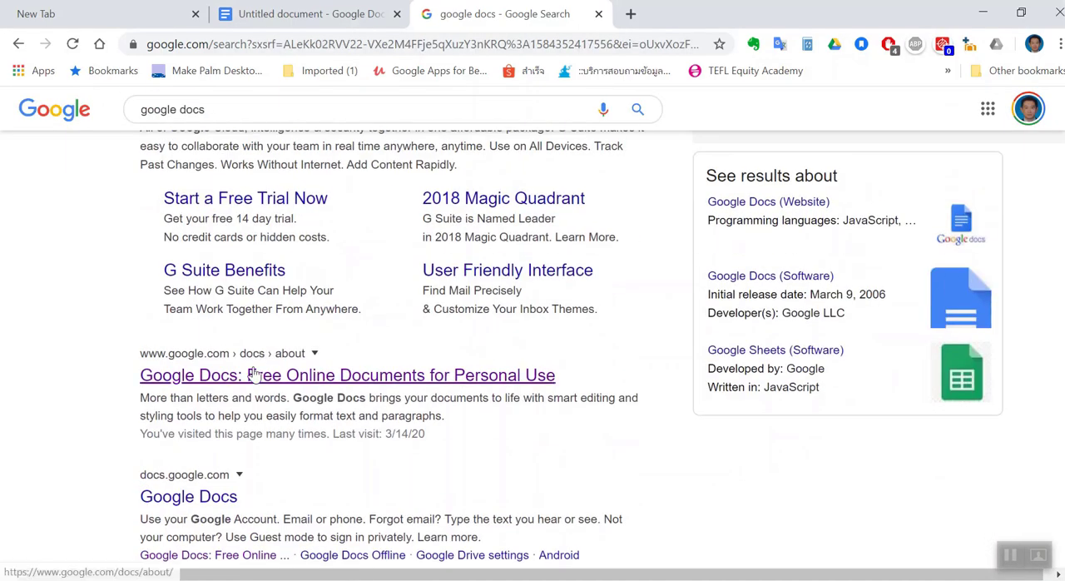
{"action": "left_click", "coordinate": [252, 375]}
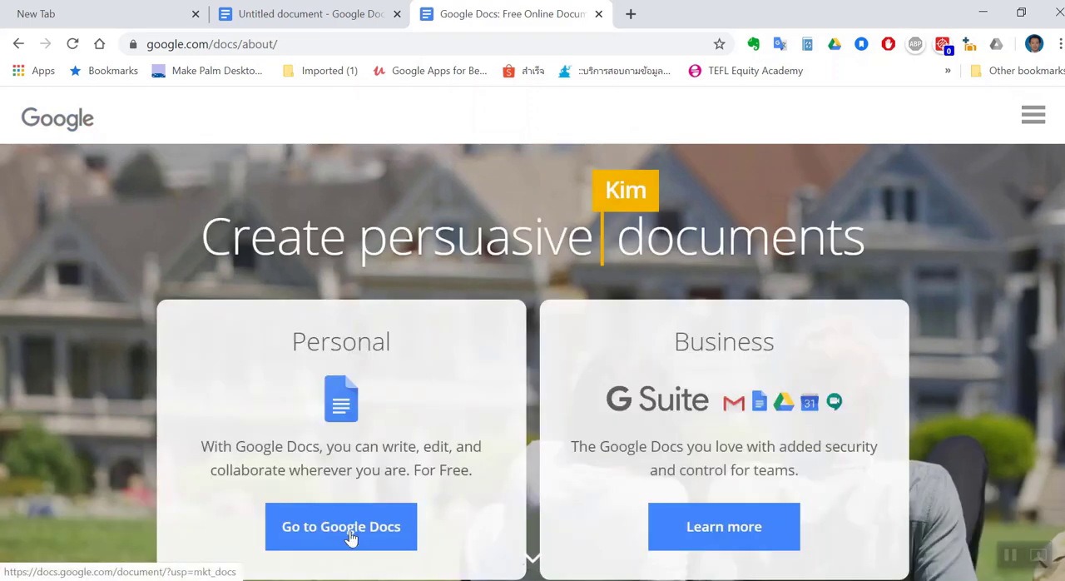
{"action": "left_click", "coordinate": [351, 536]}
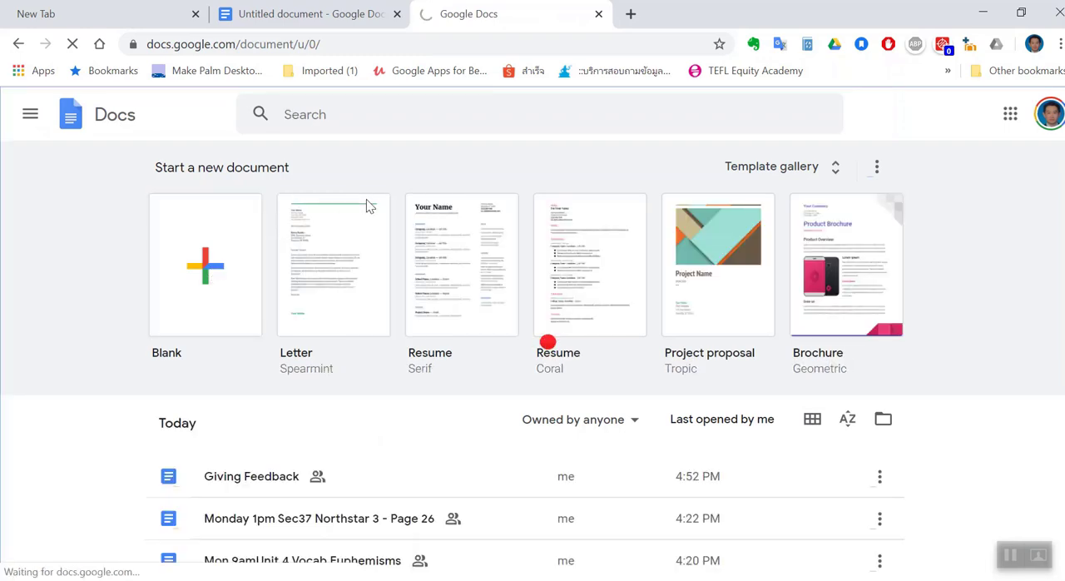
Create a blank document and title it "Giving feedback"
{"action": "left_click", "coordinate": [213, 265]}
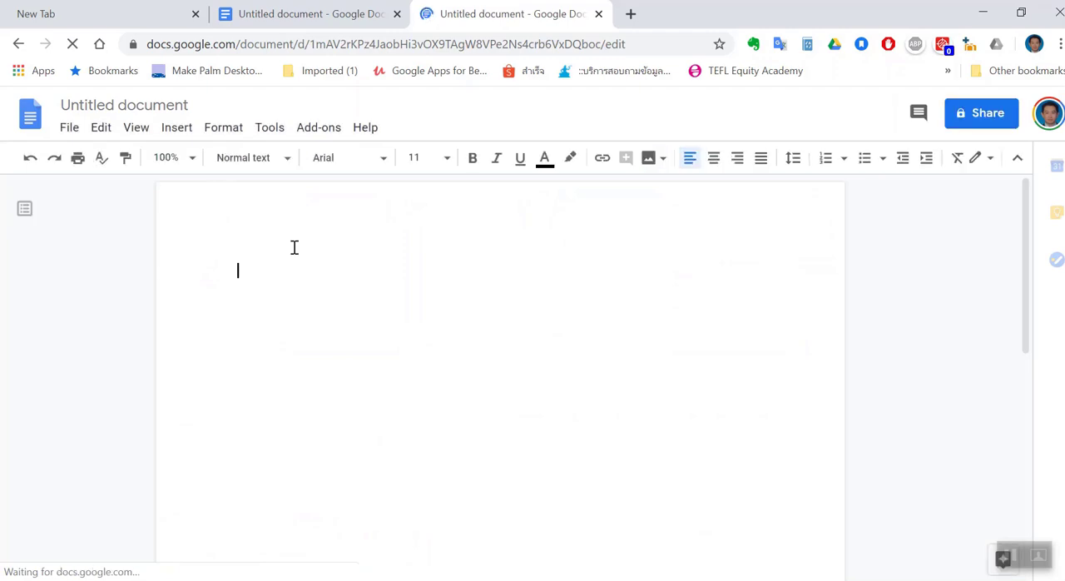
{"action": "left_click", "coordinate": [171, 109]}
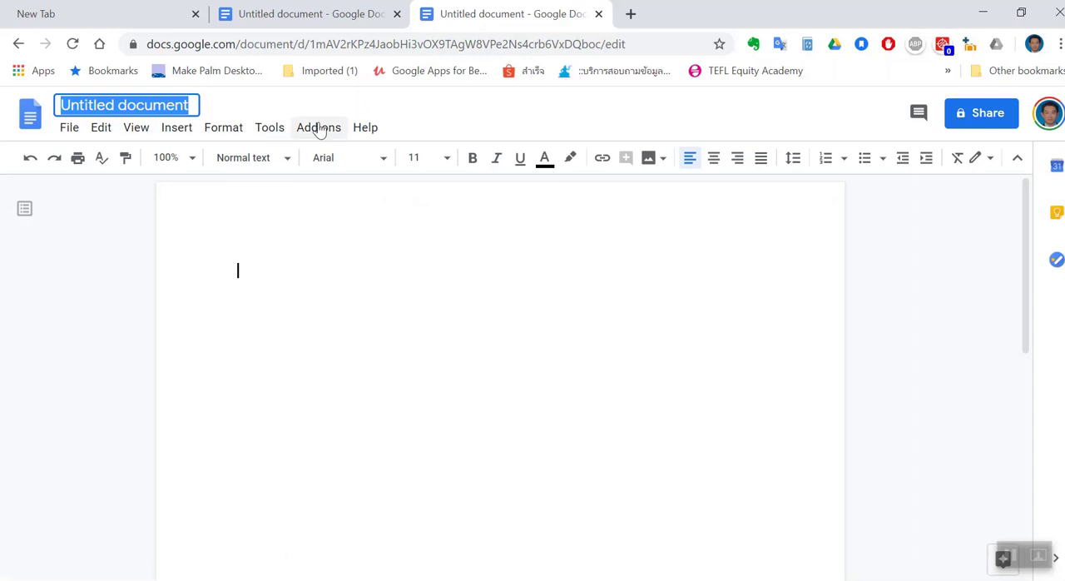
{"action": "key", "text": "BackSpace"}
{"action": "type", "text": "Givin"}
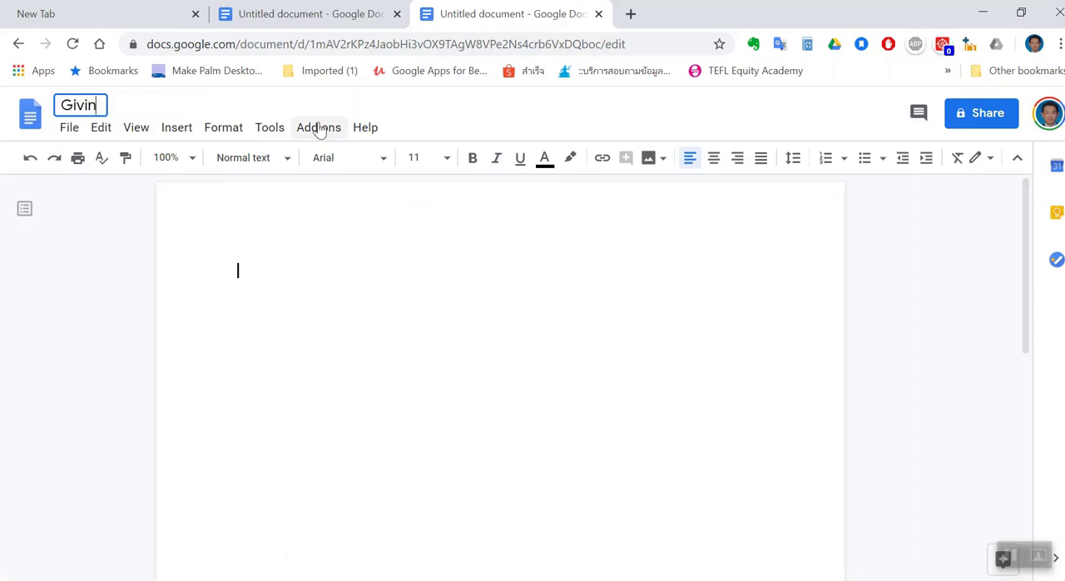
{"action": "type", "text": "g feedback"}
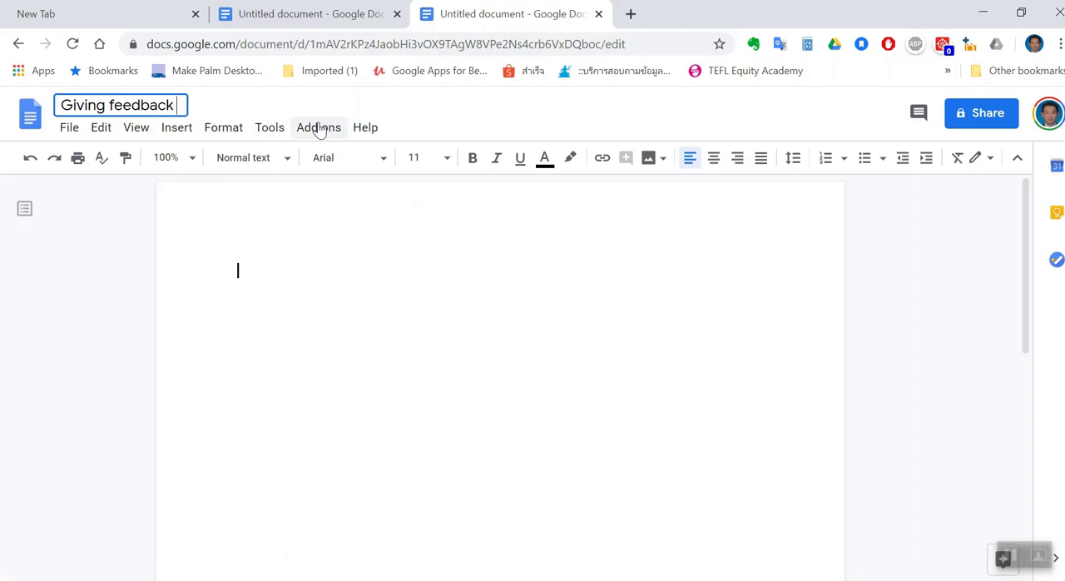
Paste the copied writing task about emailing a friend on last weekend into the document body
{"action": "left_click", "coordinate": [258, 264]}
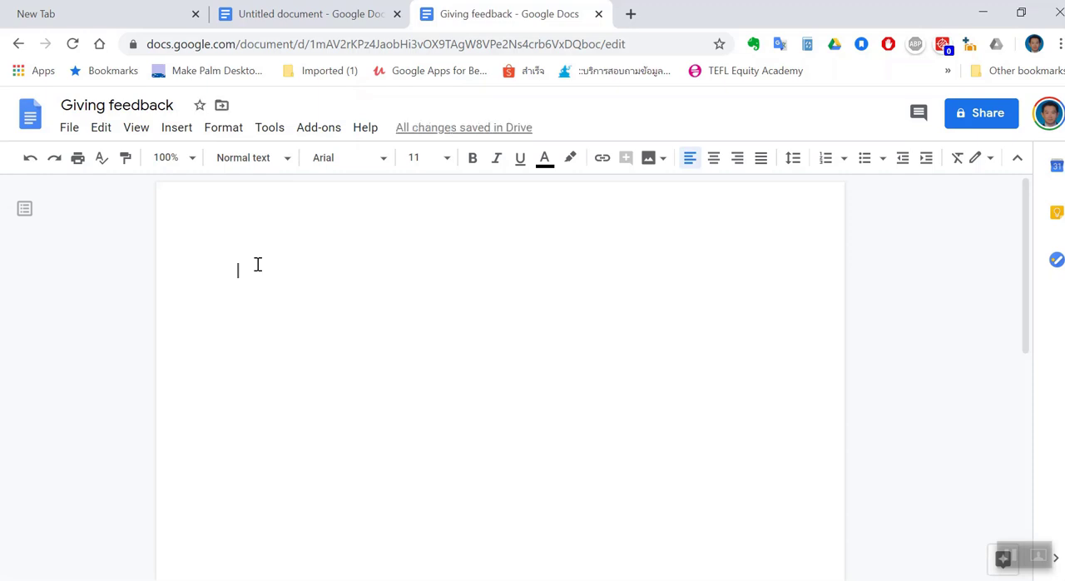
{"action": "type", "text": "Writing Task: Write an email to your friend. Write about what you did last weekend. Ask your friend about his/her weekend."}
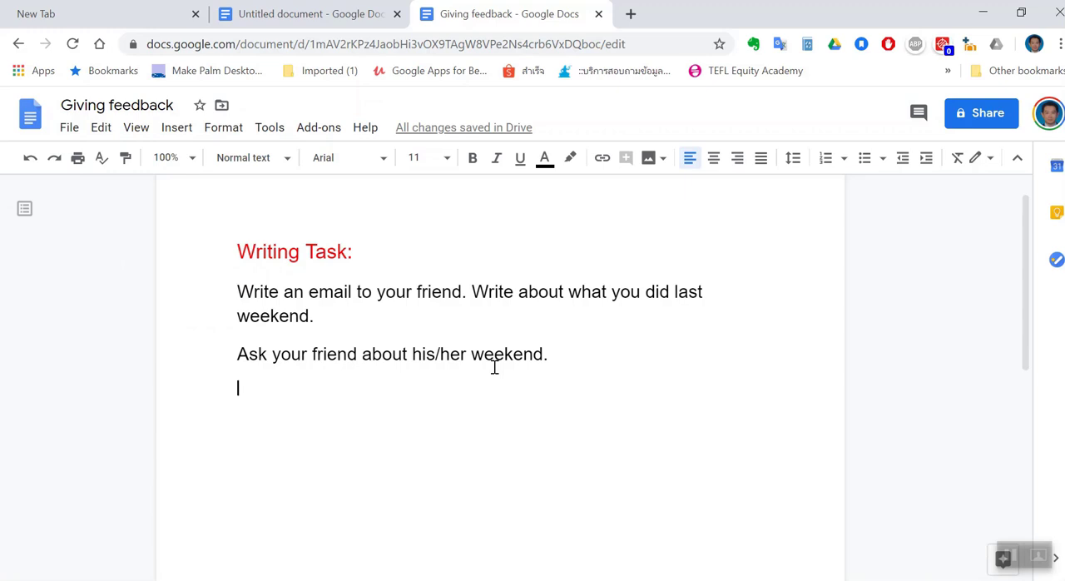
Turn on link sharing for the document and set the access to "Anyone with the link can edit"
{"action": "left_click", "coordinate": [979, 116]}
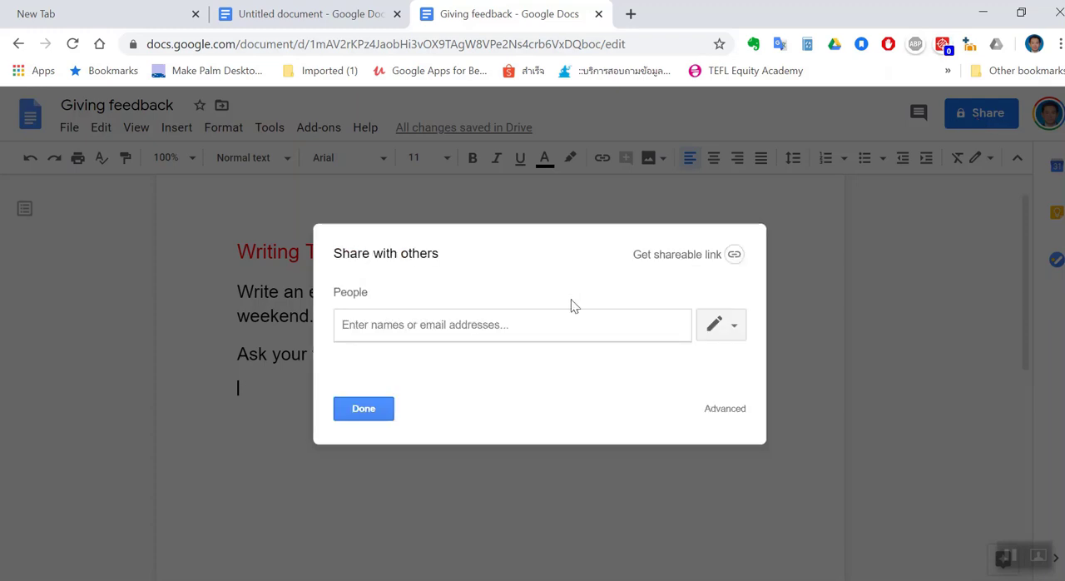
{"action": "left_click", "coordinate": [672, 264]}
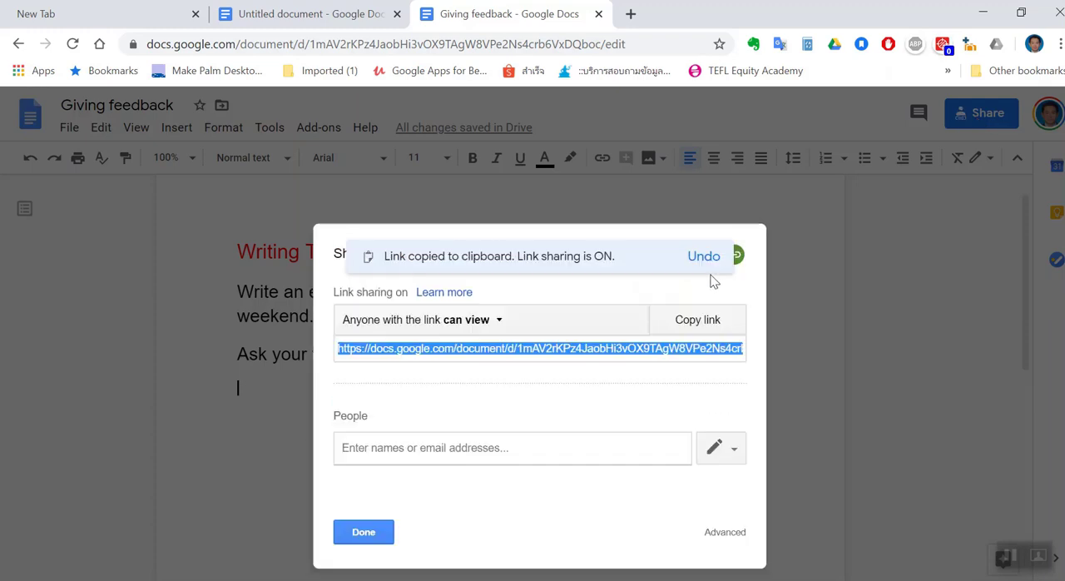
{"action": "left_click", "coordinate": [480, 324]}
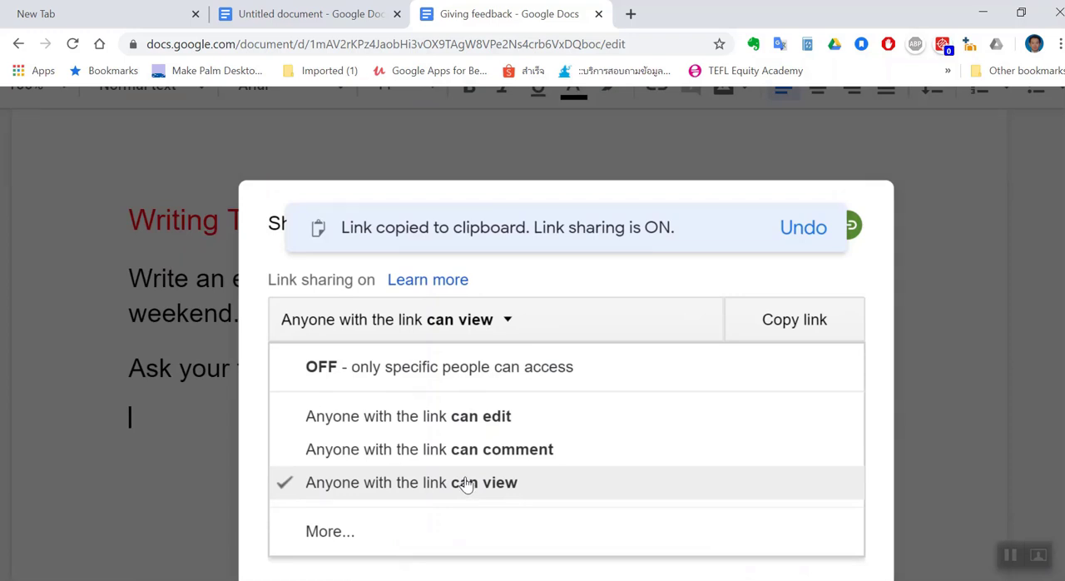
{"action": "left_click", "coordinate": [492, 422]}
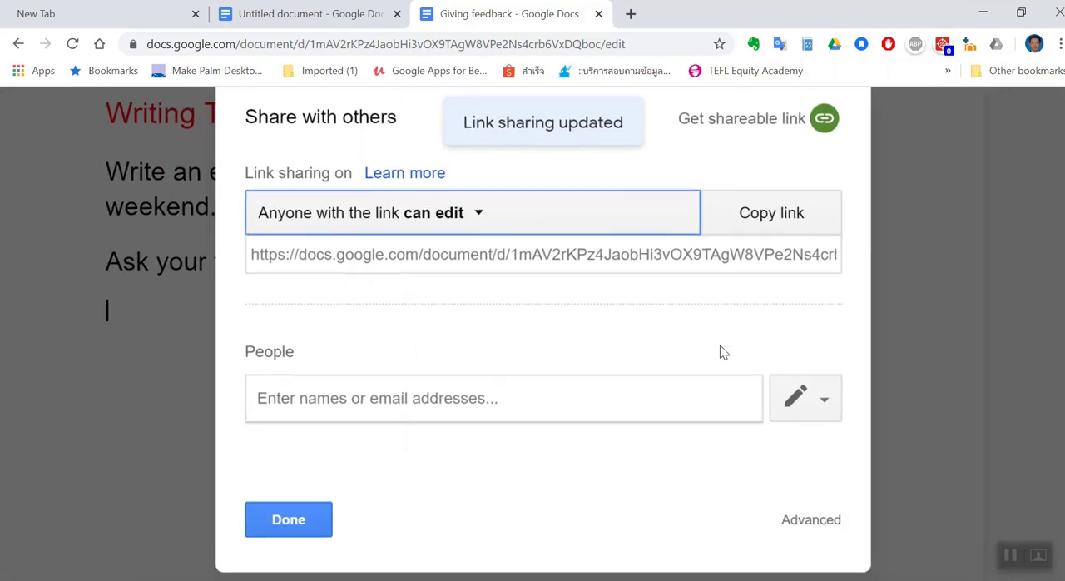
Look over the permission choices for invited people, keeping the current one, and copy the sharing link
{"action": "left_click", "coordinate": [804, 400]}
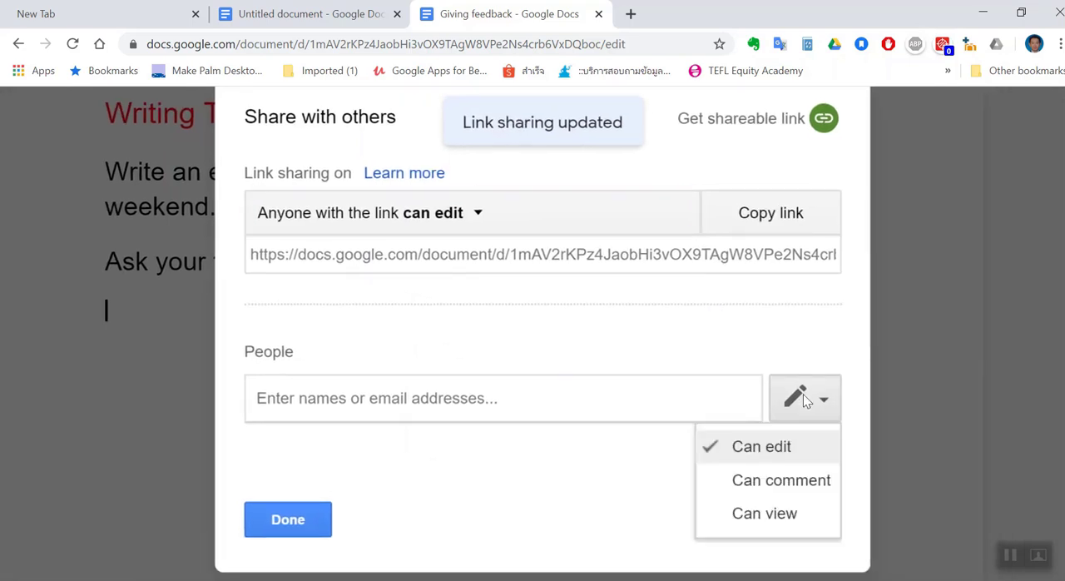
{"action": "left_click", "coordinate": [808, 406]}
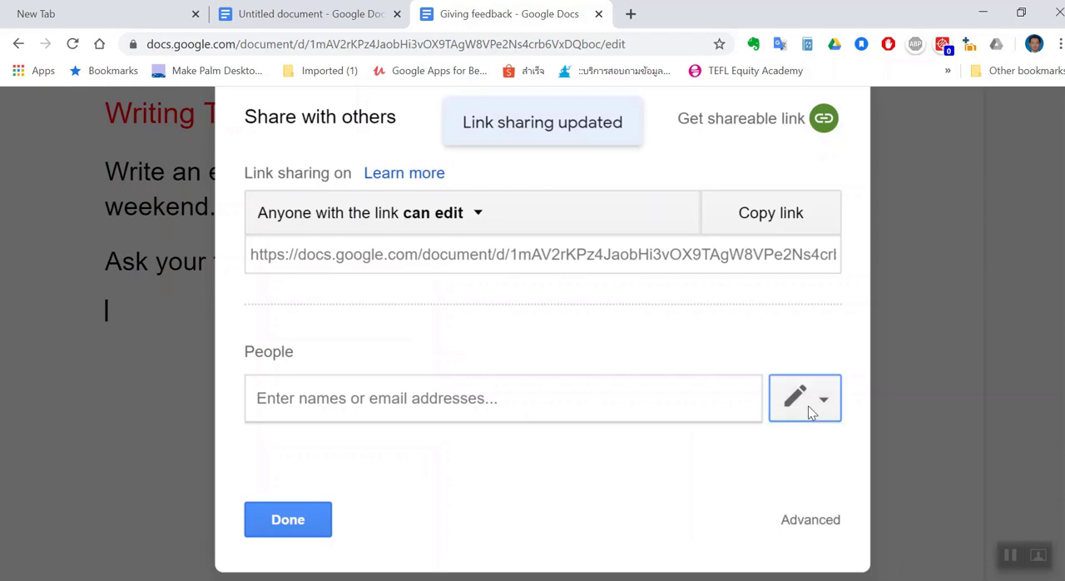
{"action": "left_click", "coordinate": [756, 219]}
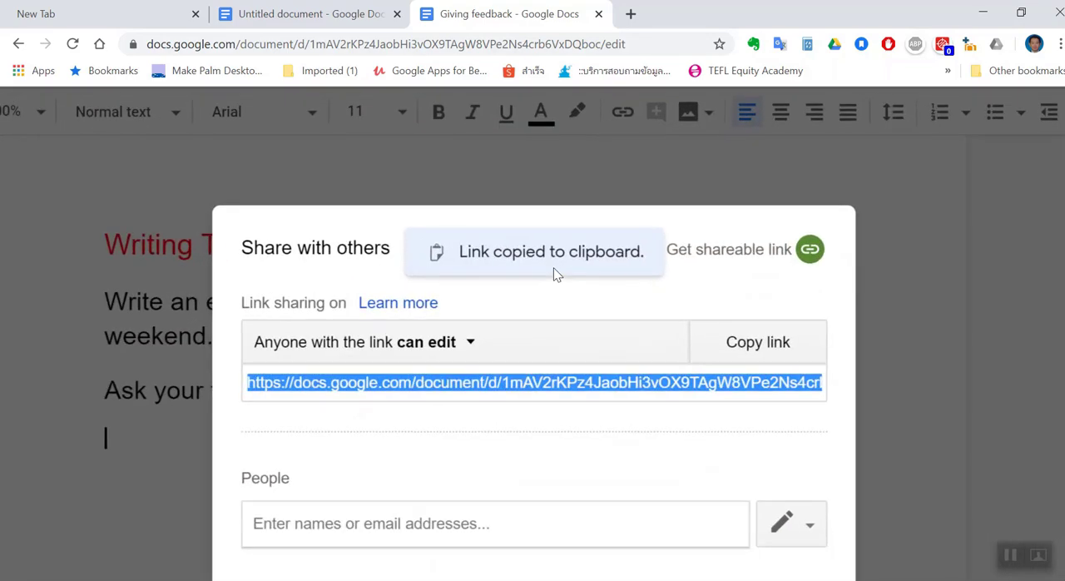
{"action": "left_click", "coordinate": [805, 253]}
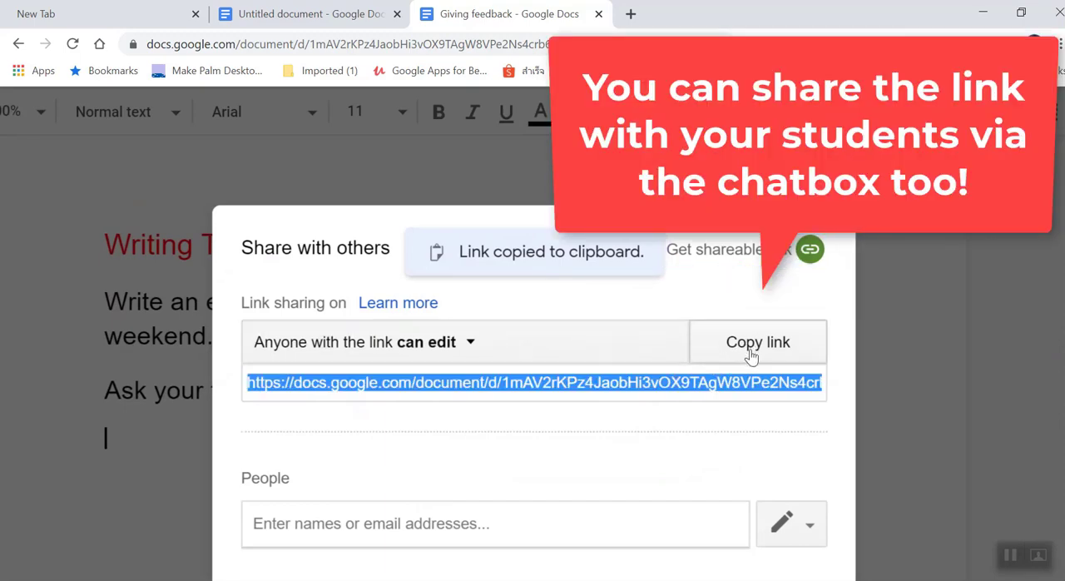
Add the student as an invited person and write the note "Please do this writing task"
{"action": "scroll", "coordinate": [503, 388], "scroll_direction": "down", "scroll_amount": 3}
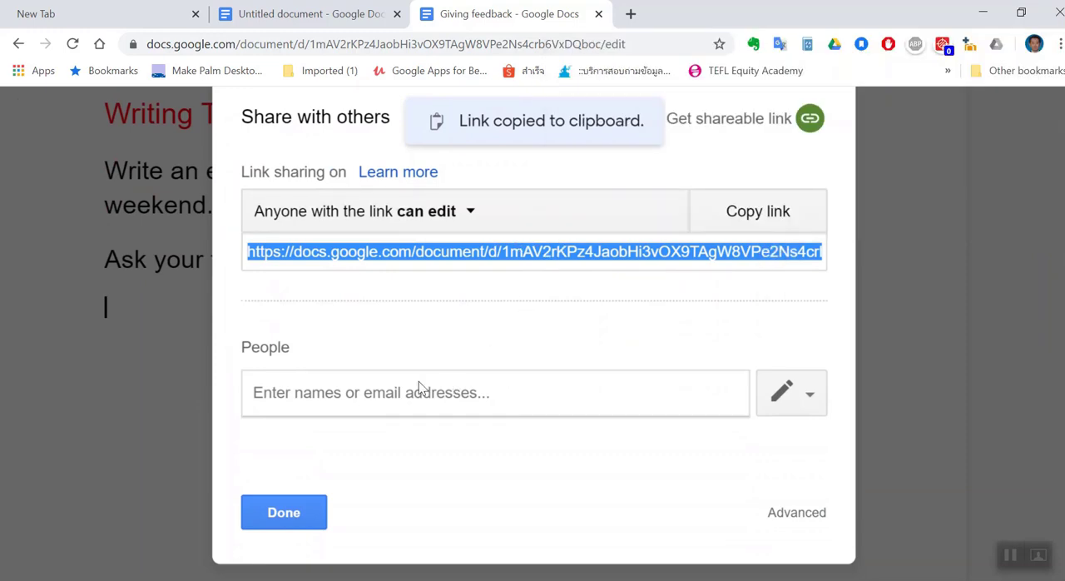
{"action": "left_click", "coordinate": [391, 392]}
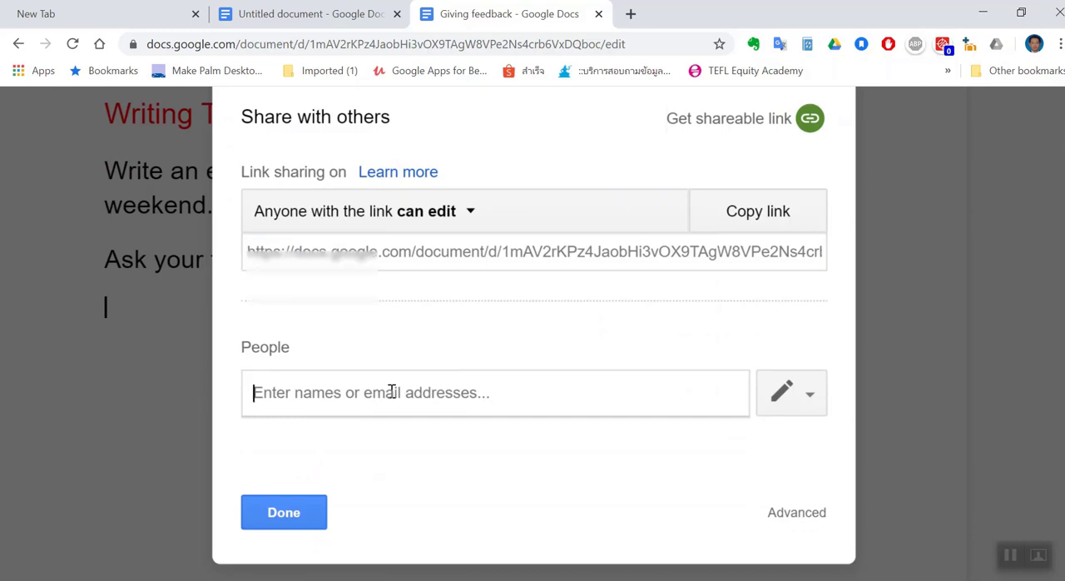
{"action": "type", "text": "c"}
{"action": "key", "text": "Return"}
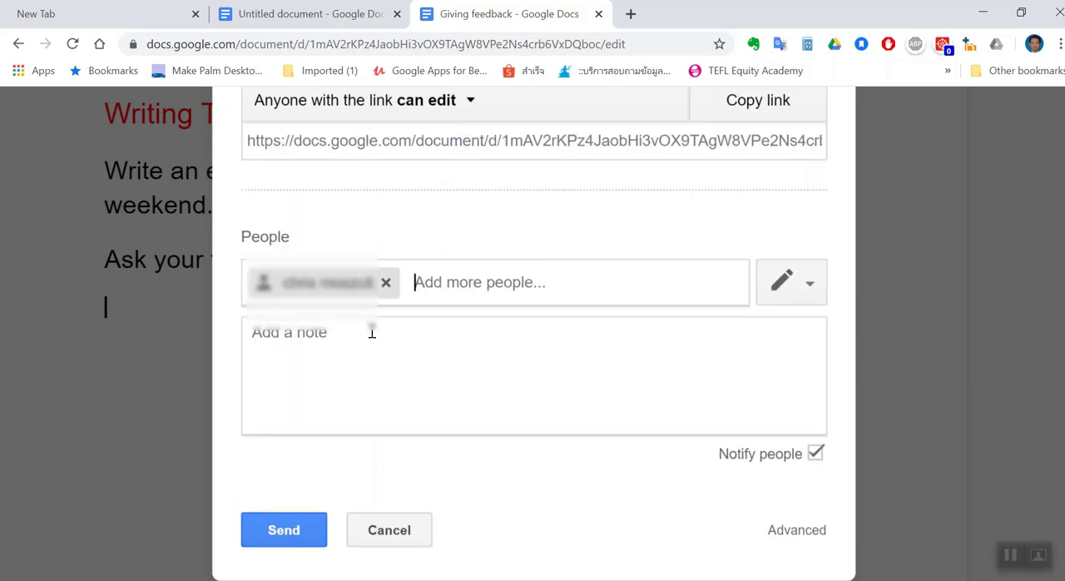
{"action": "left_click", "coordinate": [361, 339]}
{"action": "type", "text": "Ple"}
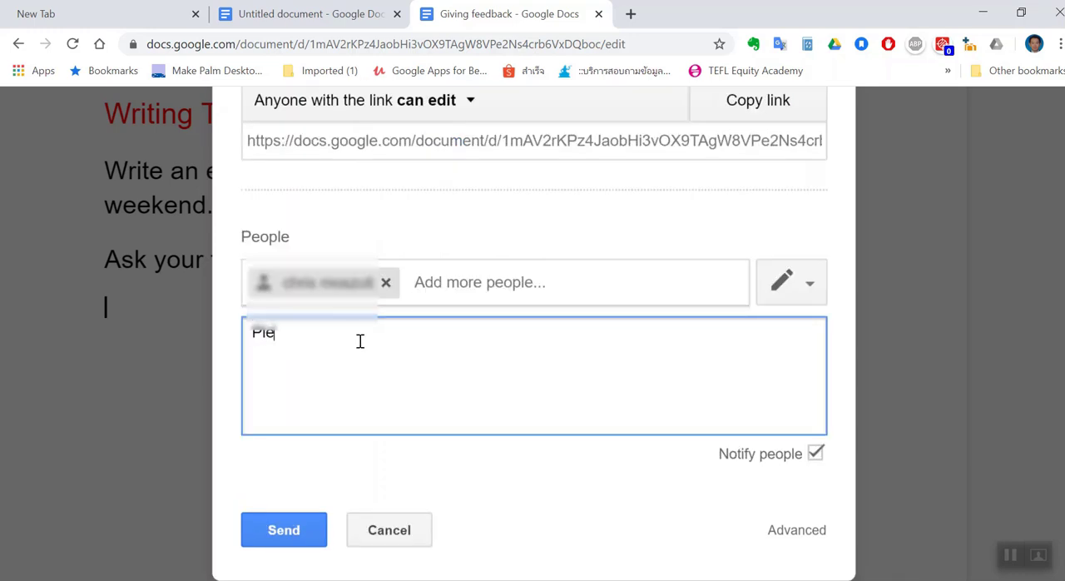
{"action": "type", "text": "ase do this writing task"}
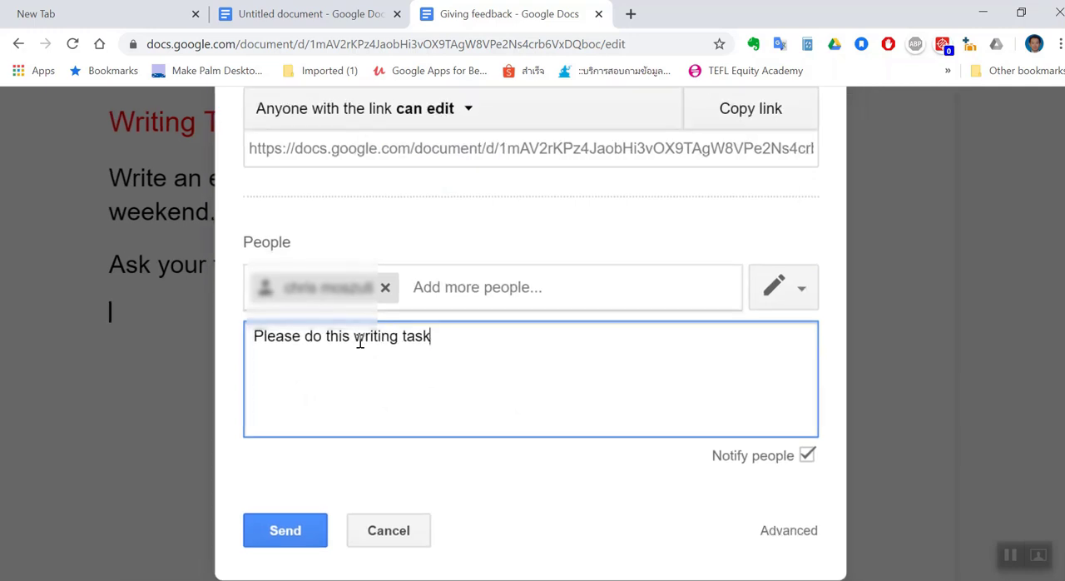
In the advanced sharing settings, prevent editors from changing access and adding new people, save that change, and send the invitation
{"action": "left_click", "coordinate": [782, 541]}
{"action": "scroll", "coordinate": [618, 464], "scroll_direction": "down", "scroll_amount": 2}
{"action": "scroll", "coordinate": [620, 464], "scroll_direction": "down", "scroll_amount": 1}
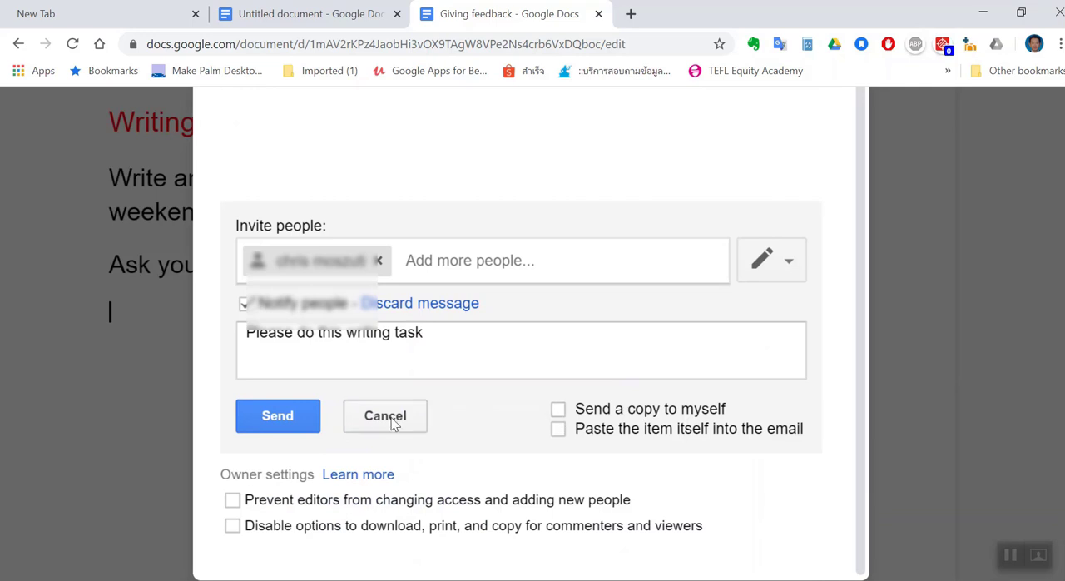
{"action": "left_click", "coordinate": [233, 500]}
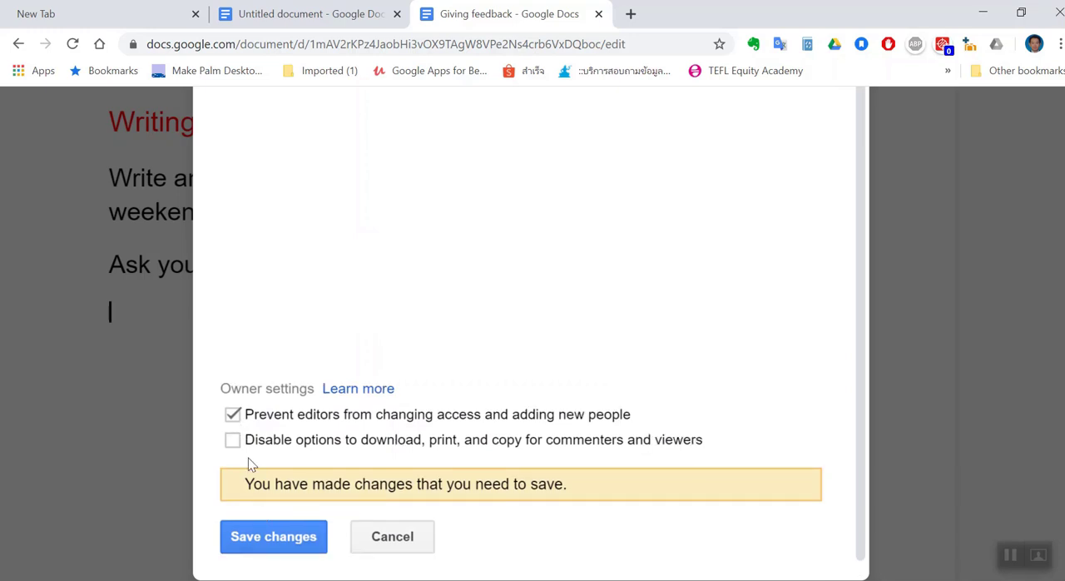
{"action": "left_click", "coordinate": [258, 537]}
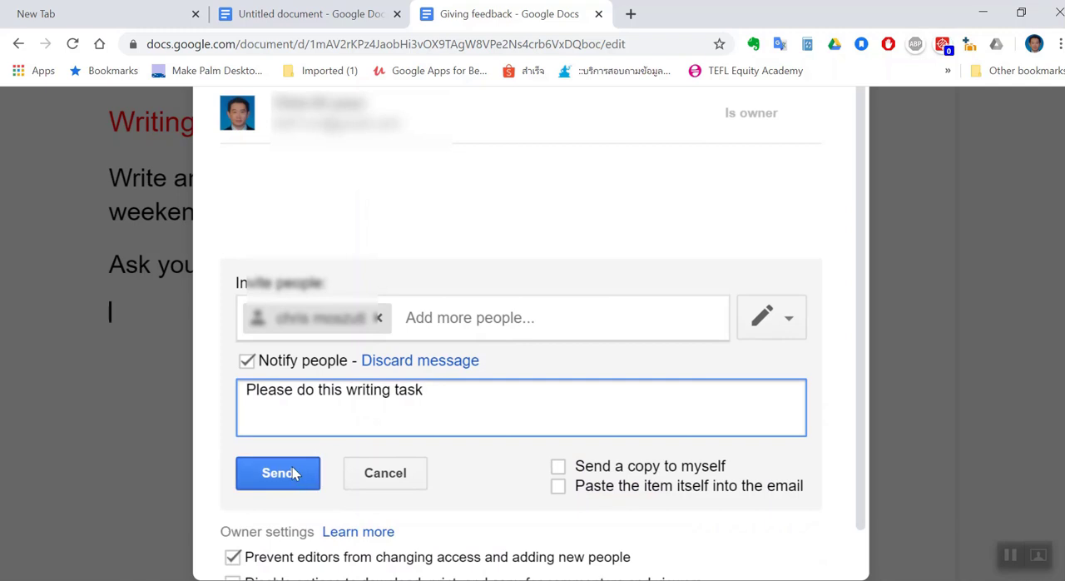
{"action": "left_click", "coordinate": [284, 481]}
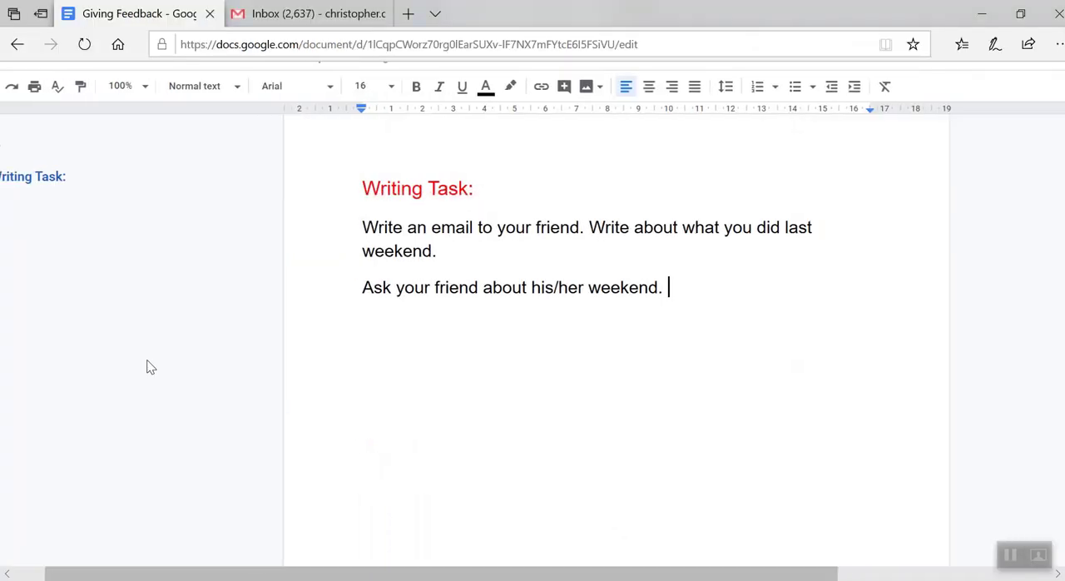
Switch to the student's Gmail inbox, open the "Giving feedback - Invitation to edit" email and view its message
{"action": "left_click", "coordinate": [290, 16]}
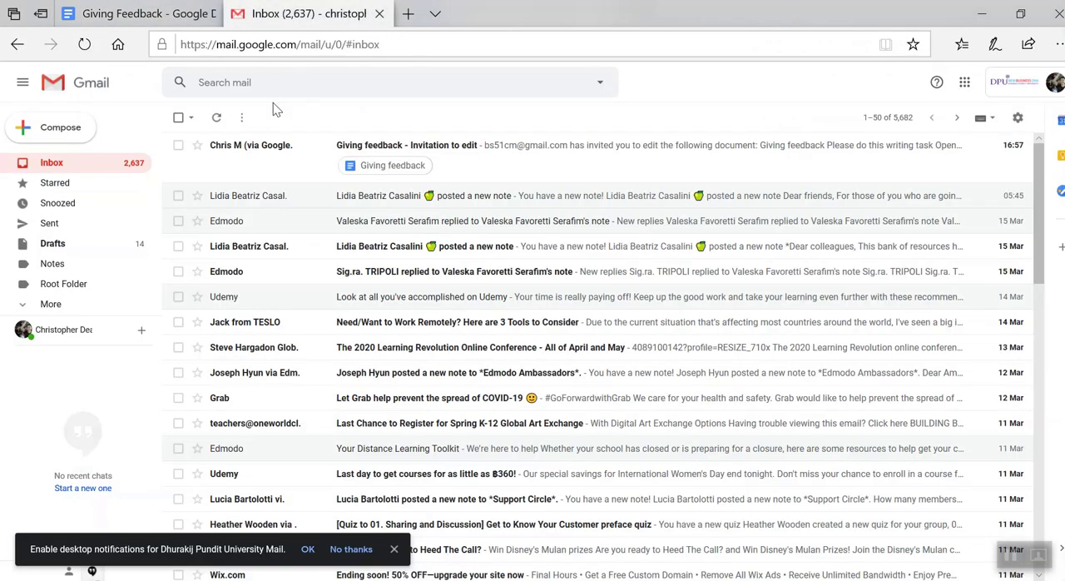
{"action": "scroll", "coordinate": [246, 156], "scroll_direction": "up", "scroll_amount": 3, "text": "ctrl"}
{"action": "scroll", "coordinate": [246, 157], "scroll_direction": "left", "scroll_amount": 1}
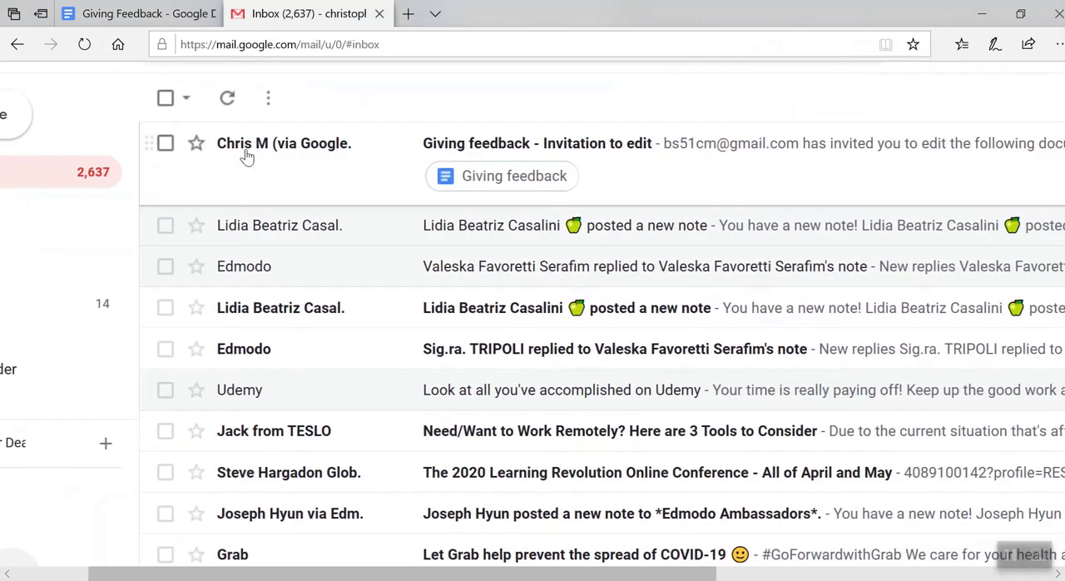
{"action": "scroll", "coordinate": [244, 158], "scroll_direction": "right", "scroll_amount": 3}
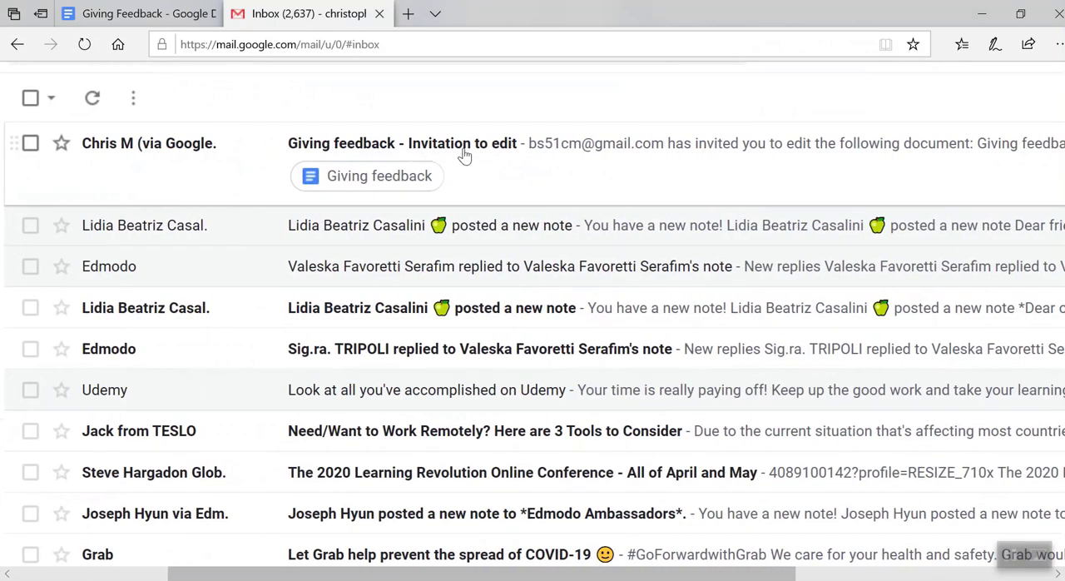
{"action": "scroll", "coordinate": [462, 153], "scroll_direction": "right", "scroll_amount": 1}
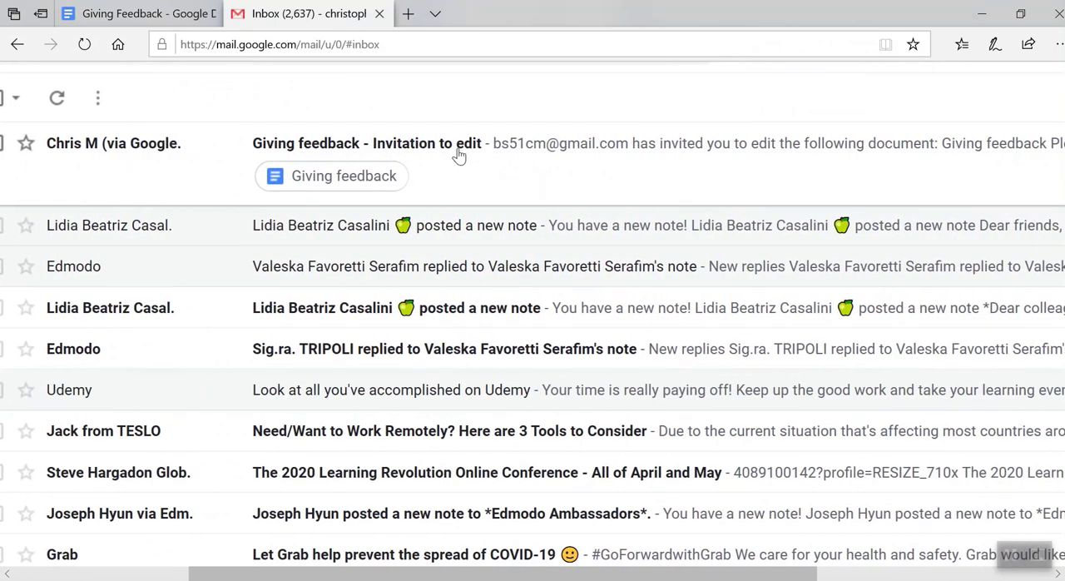
{"action": "scroll", "coordinate": [489, 148], "scroll_direction": "left", "scroll_amount": 1}
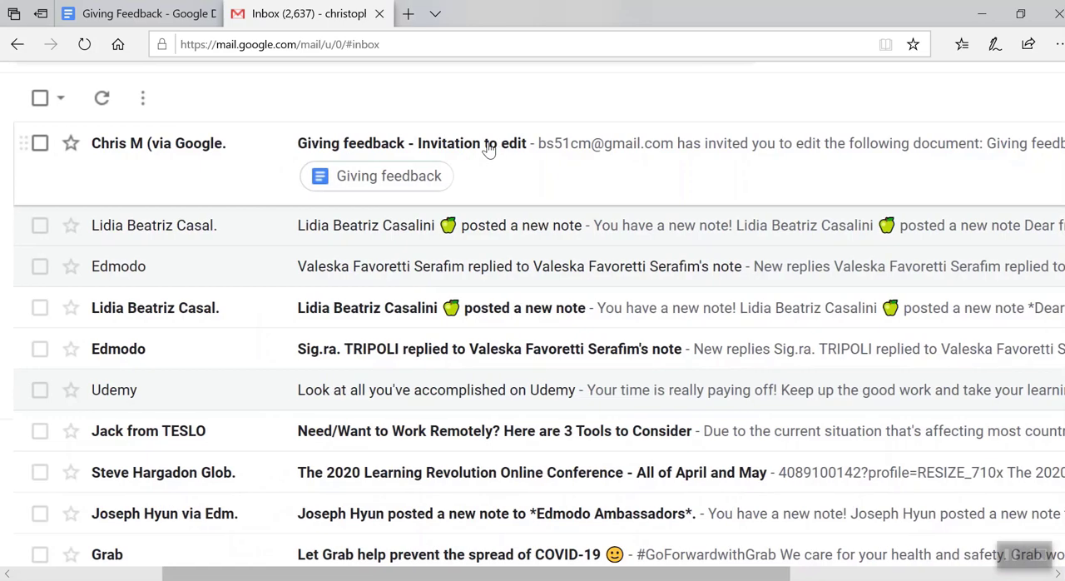
{"action": "left_click", "coordinate": [488, 147]}
{"action": "scroll", "coordinate": [445, 276], "scroll_direction": "down", "scroll_amount": 2}
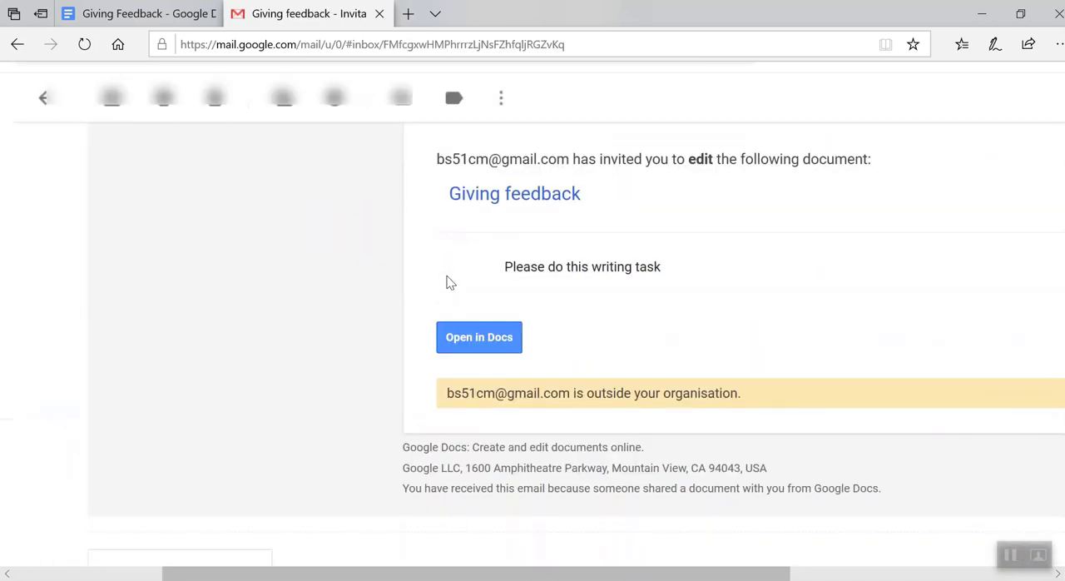
{"action": "scroll", "coordinate": [489, 299], "scroll_direction": "up", "scroll_amount": 3}
{"action": "scroll", "coordinate": [490, 298], "scroll_direction": "right", "scroll_amount": 4}
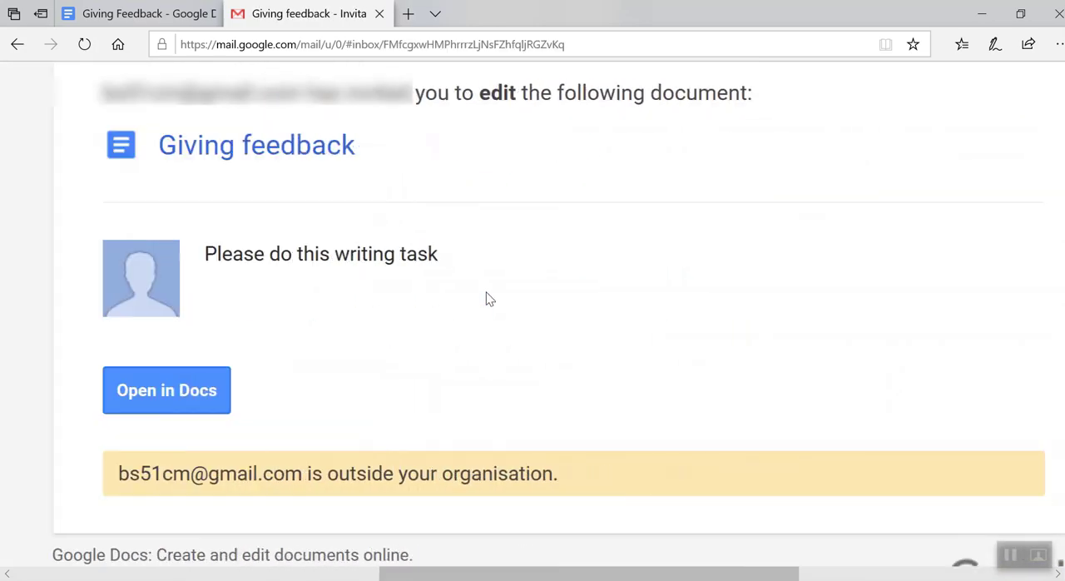
Open the shared "Giving feedback" document from the invitation email and read the writing task as the student
{"action": "left_click", "coordinate": [138, 394]}
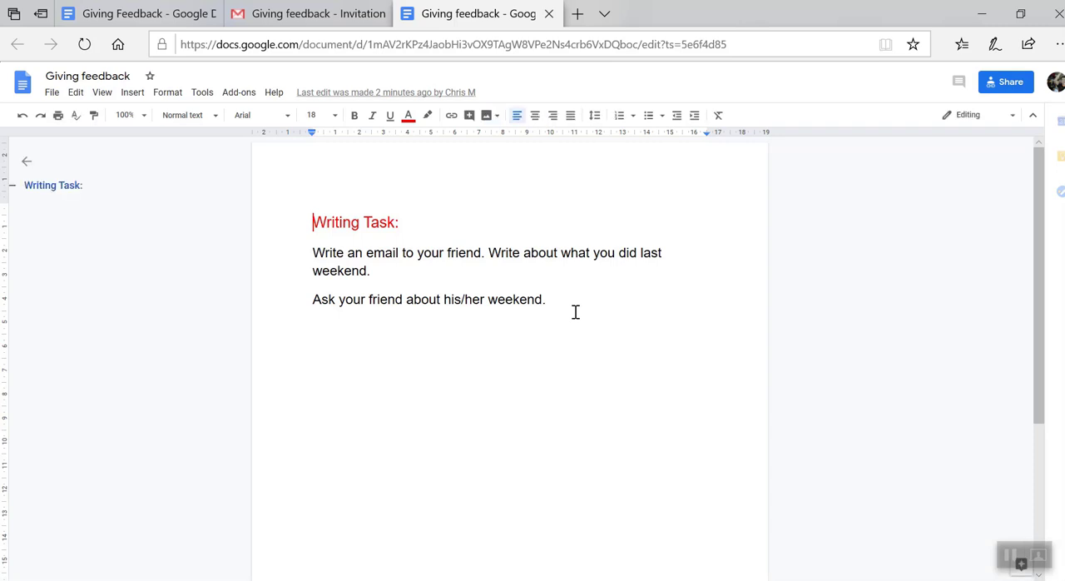
{"action": "scroll", "coordinate": [576, 312], "scroll_direction": "up", "scroll_amount": 5}
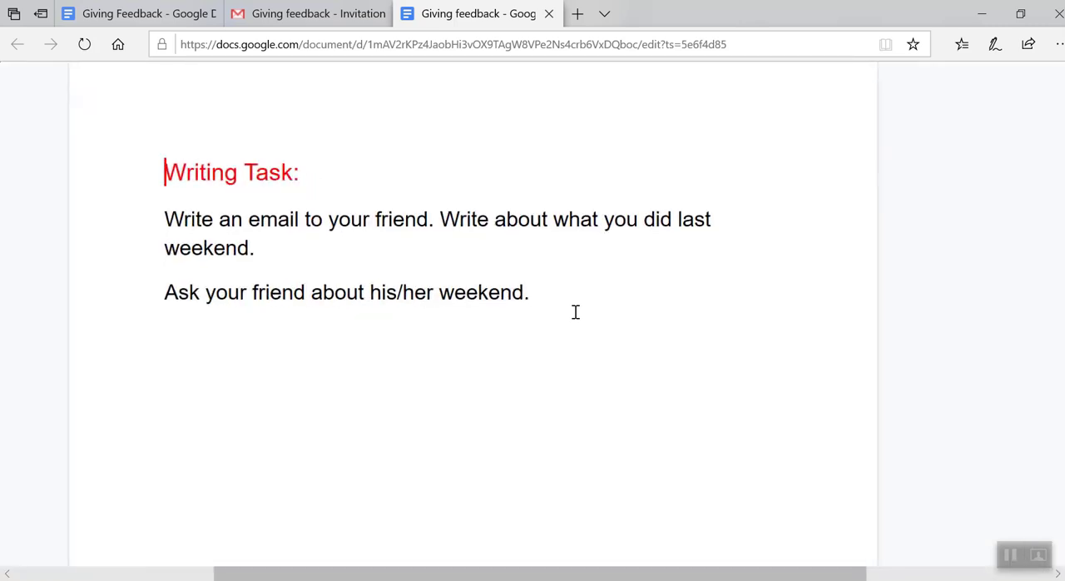
{"action": "scroll", "coordinate": [575, 312], "scroll_direction": "down", "scroll_amount": 5}
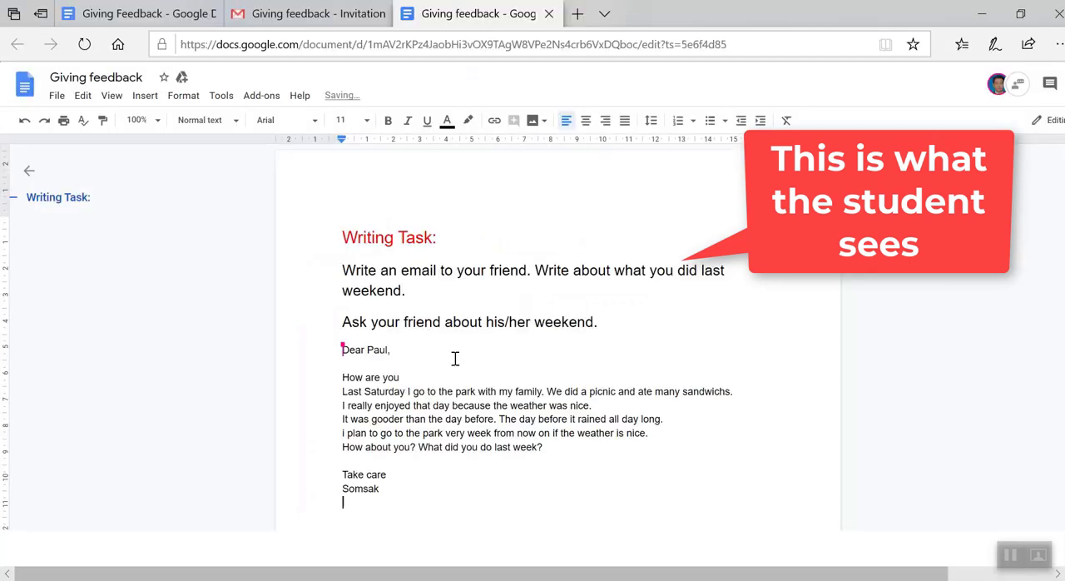
Enlarge the student's email text, from the "Ask your friend" line through the signature, to font size 18 and check it
{"action": "scroll", "coordinate": [454, 358], "scroll_direction": "up", "scroll_amount": 3}
{"action": "scroll", "coordinate": [454, 359], "scroll_direction": "down", "scroll_amount": 2}
{"action": "left_click_drag", "start_coordinate": [375, 395], "coordinate": [302, 239]}
{"action": "left_click", "coordinate": [383, 402]}
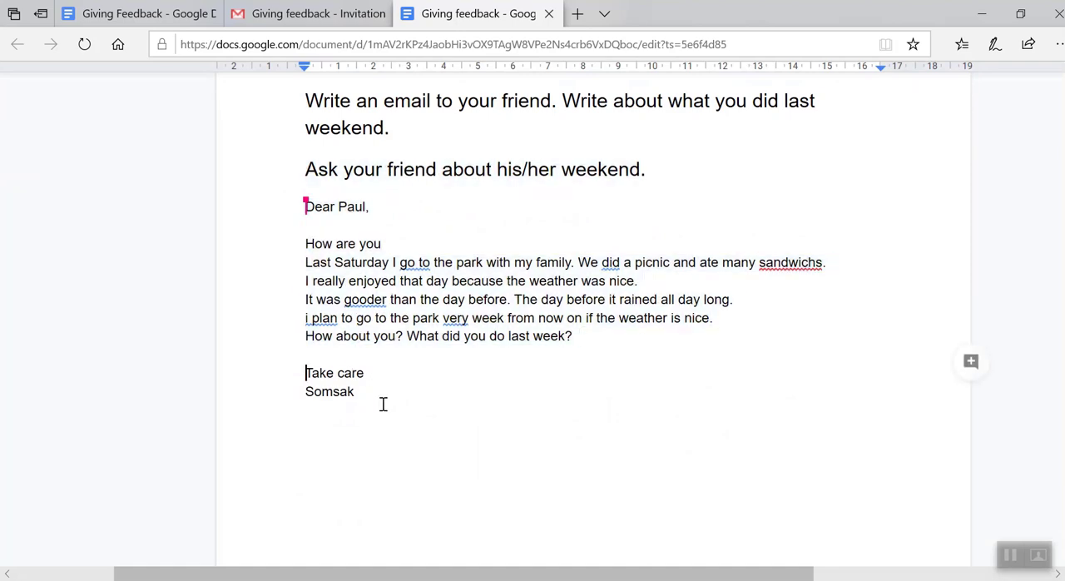
{"action": "left_click_drag", "start_coordinate": [374, 392], "coordinate": [307, 247]}
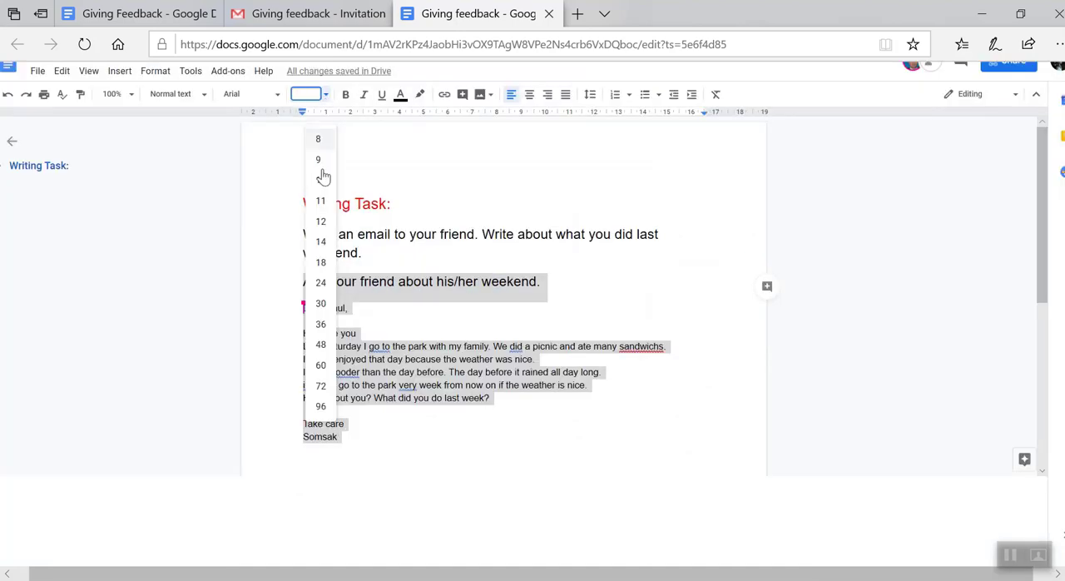
{"action": "left_click", "coordinate": [321, 263]}
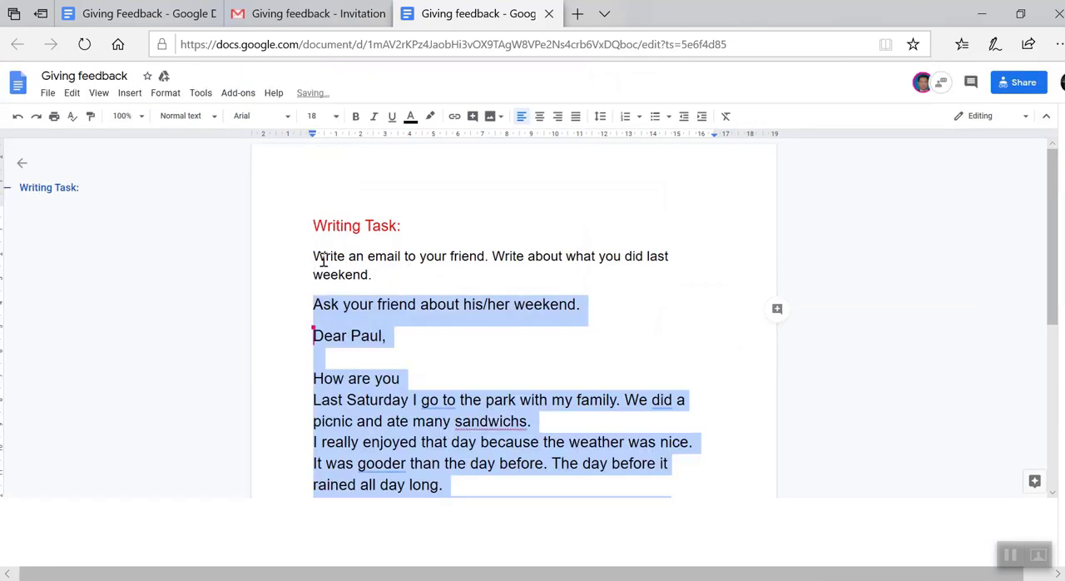
{"action": "left_click", "coordinate": [504, 343]}
{"action": "scroll", "coordinate": [504, 344], "scroll_direction": "down", "scroll_amount": 4}
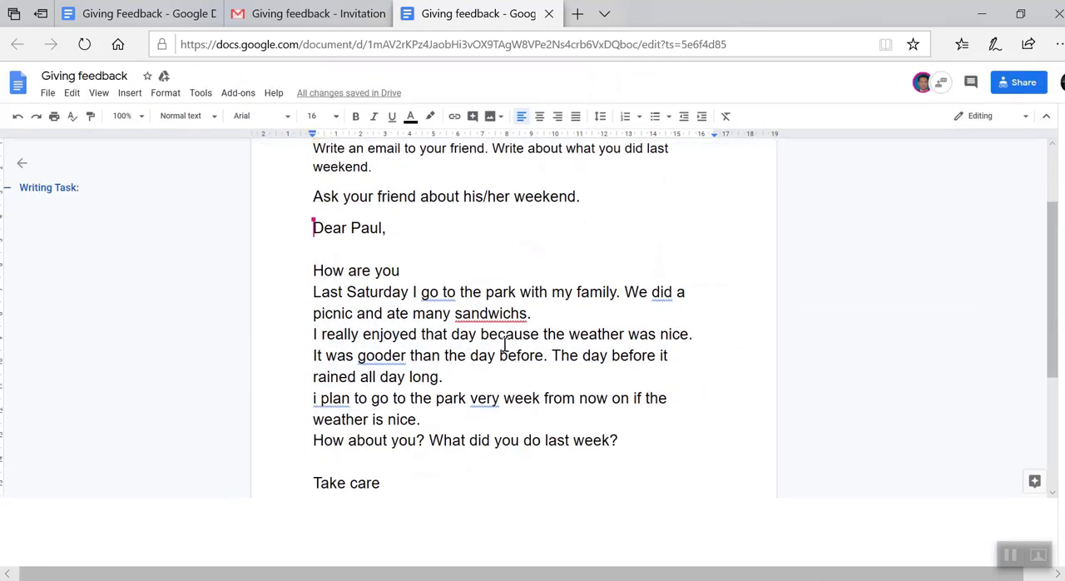
{"action": "scroll", "coordinate": [505, 346], "scroll_direction": "up", "scroll_amount": 1}
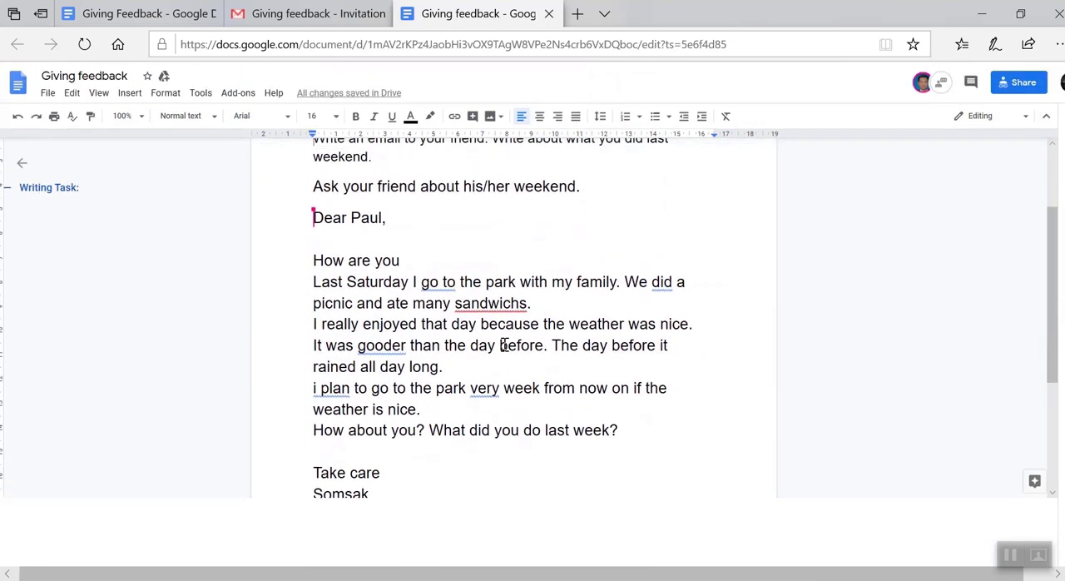
{"action": "scroll", "coordinate": [504, 343], "scroll_direction": "up", "scroll_amount": 1}
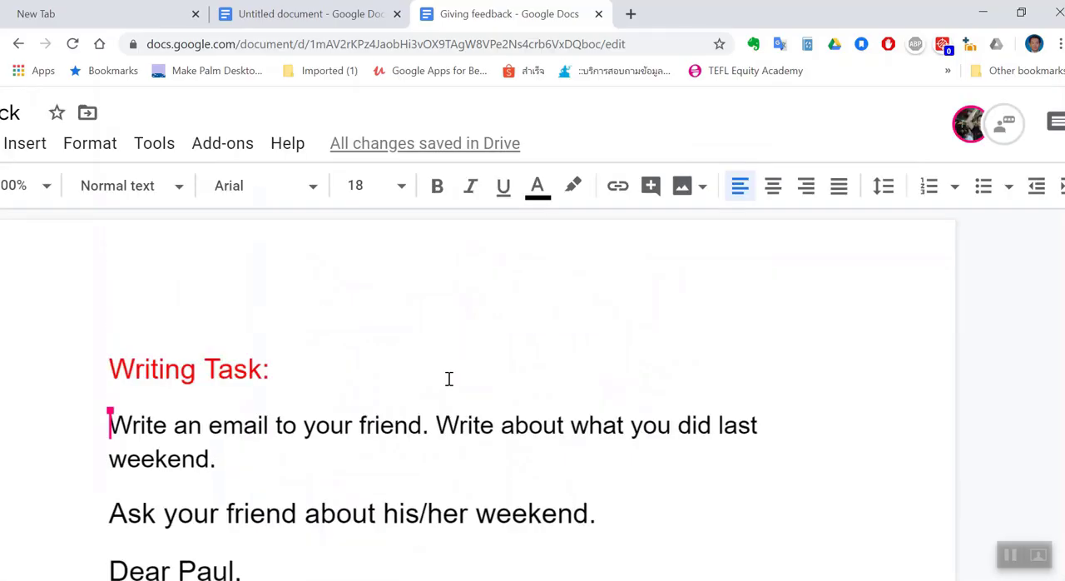
Switch to the teacher's browser window and read through the student's email, examining the underlined spelling and grammar errors
{"action": "scroll", "coordinate": [450, 379], "scroll_direction": "down", "scroll_amount": 3}
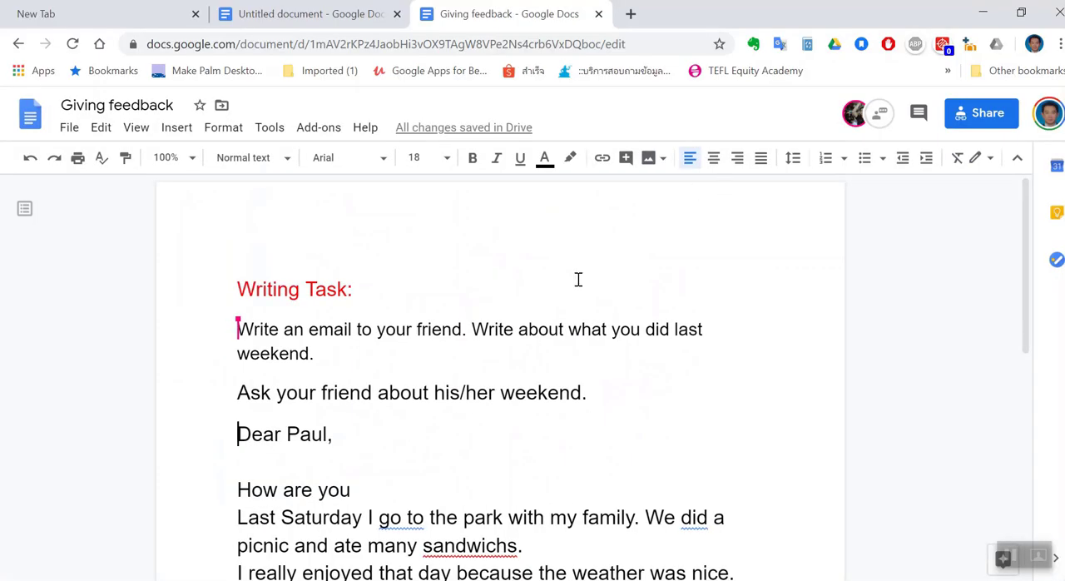
{"action": "scroll", "coordinate": [533, 297], "scroll_direction": "down", "scroll_amount": 5}
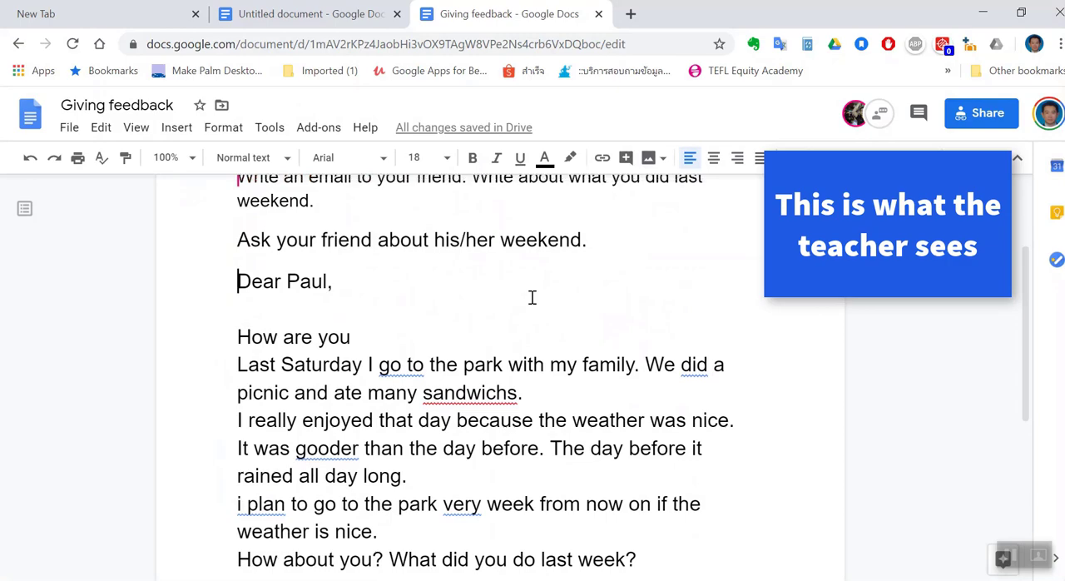
{"action": "scroll", "coordinate": [533, 297], "scroll_direction": "down", "scroll_amount": 2}
{"action": "scroll", "coordinate": [533, 297], "scroll_direction": "down", "scroll_amount": 1}
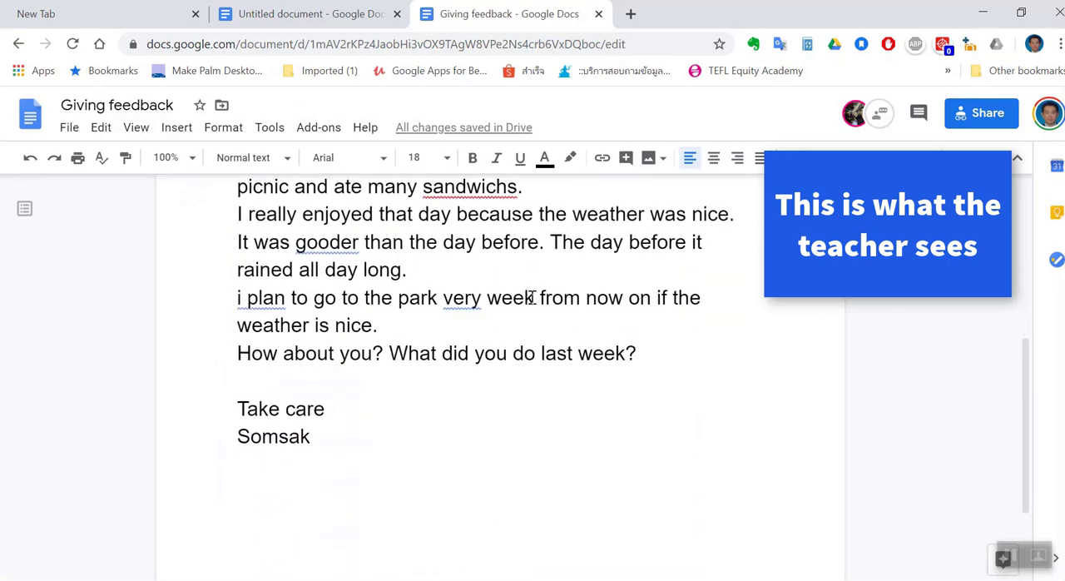
{"action": "scroll", "coordinate": [533, 297], "scroll_direction": "up", "scroll_amount": 5}
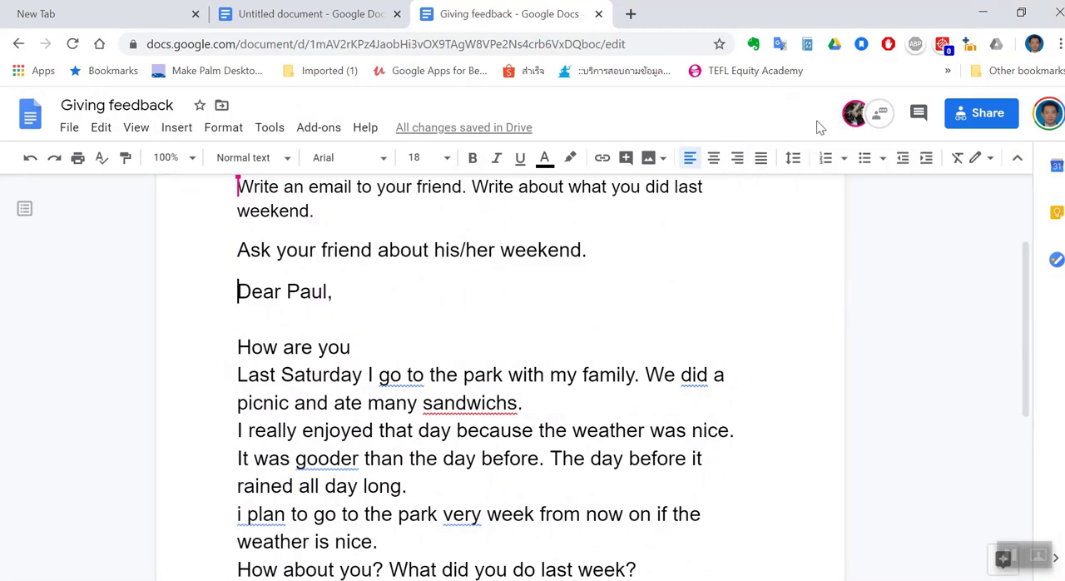
{"action": "scroll", "coordinate": [580, 309], "scroll_direction": "down", "scroll_amount": 2}
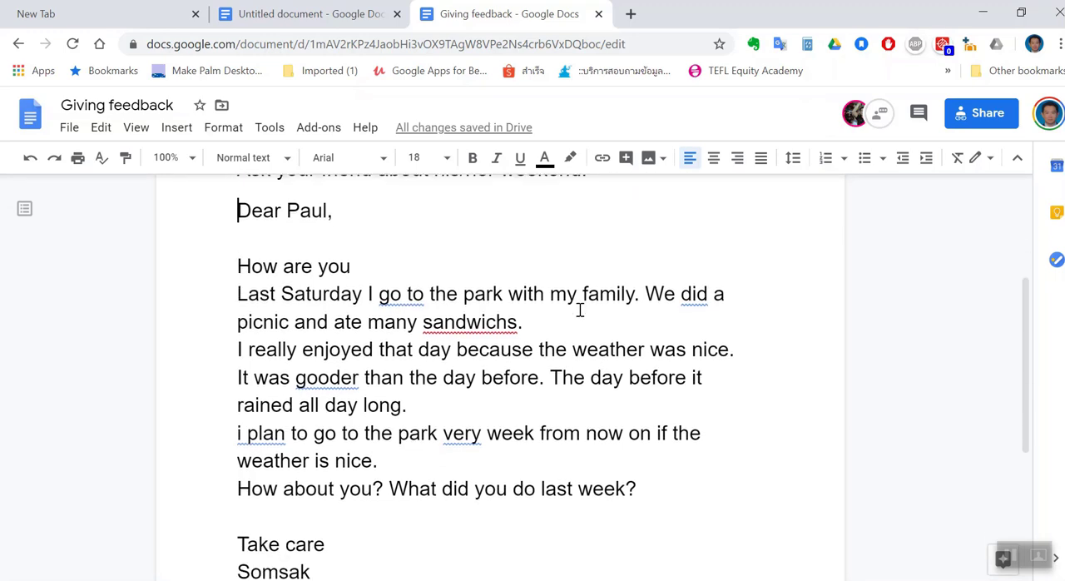
{"action": "scroll", "coordinate": [580, 309], "scroll_direction": "down", "scroll_amount": 1}
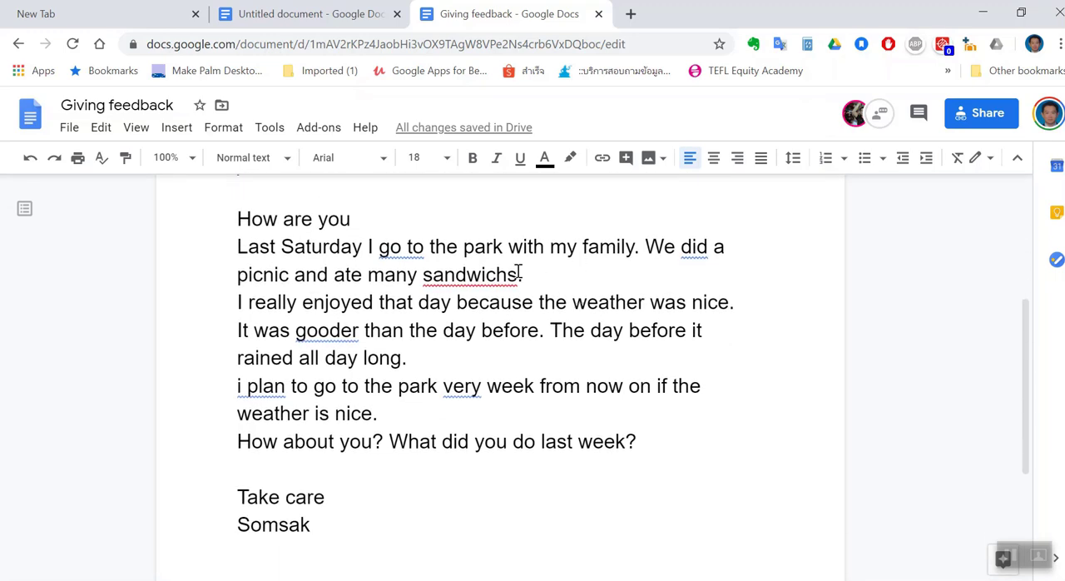
{"action": "left_click_drag", "start_coordinate": [379, 248], "coordinate": [417, 257]}
{"action": "left_click", "coordinate": [662, 257]}
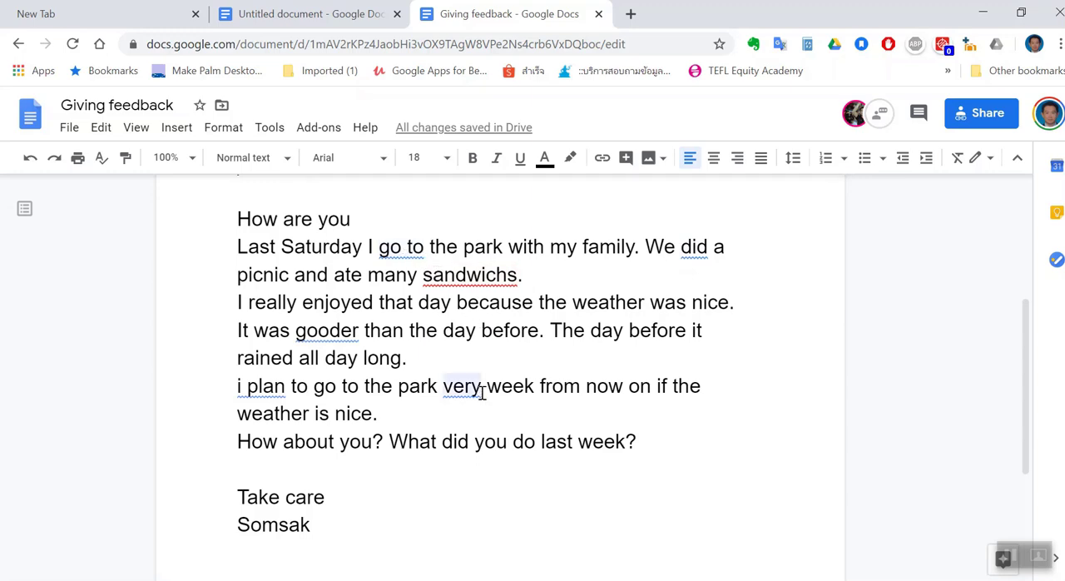
{"action": "scroll", "coordinate": [482, 393], "scroll_direction": "up", "scroll_amount": 1}
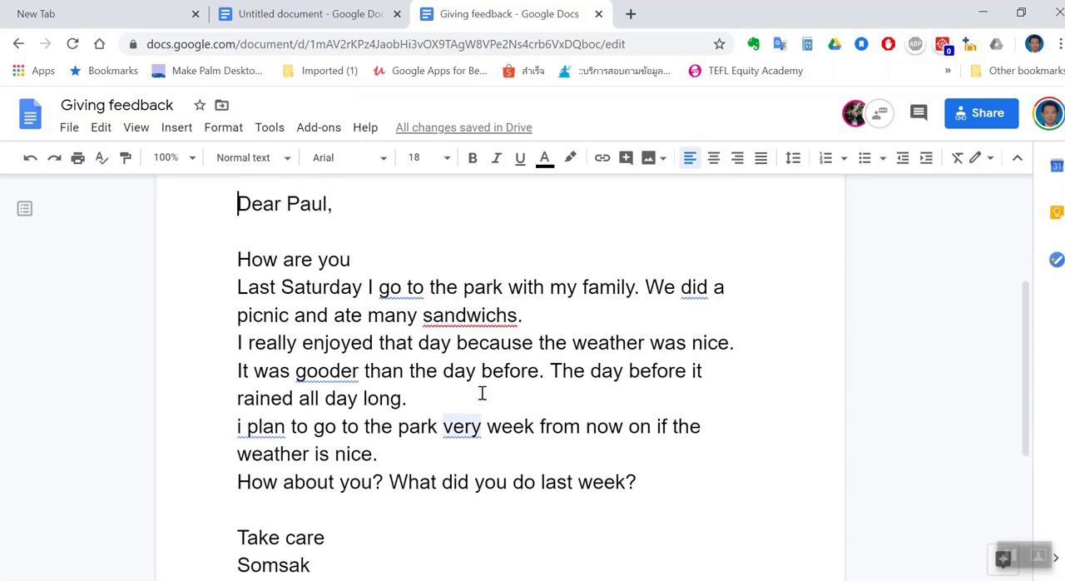
{"action": "scroll", "coordinate": [482, 392], "scroll_direction": "down", "scroll_amount": 1}
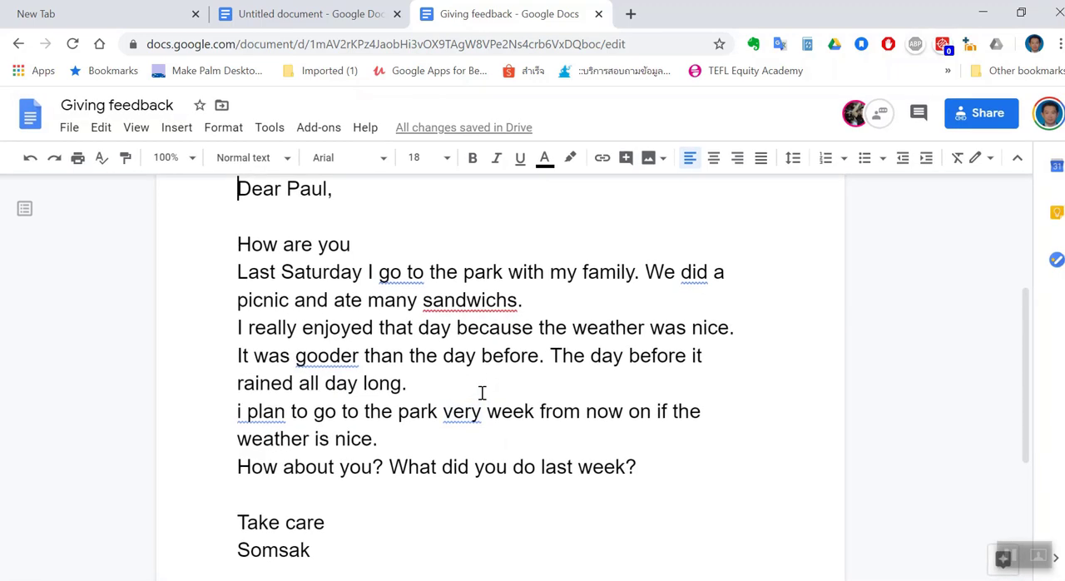
{"action": "scroll", "coordinate": [963, 206], "scroll_direction": "up", "scroll_amount": 3}
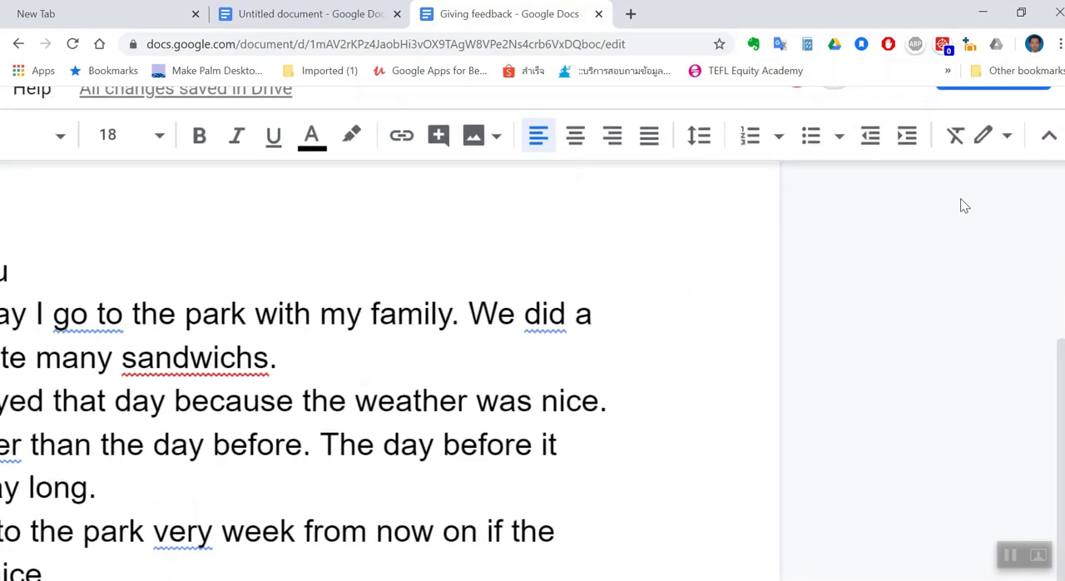
Switch the teacher's document from direct editing to Suggesting mode
{"action": "left_click", "coordinate": [1005, 138]}
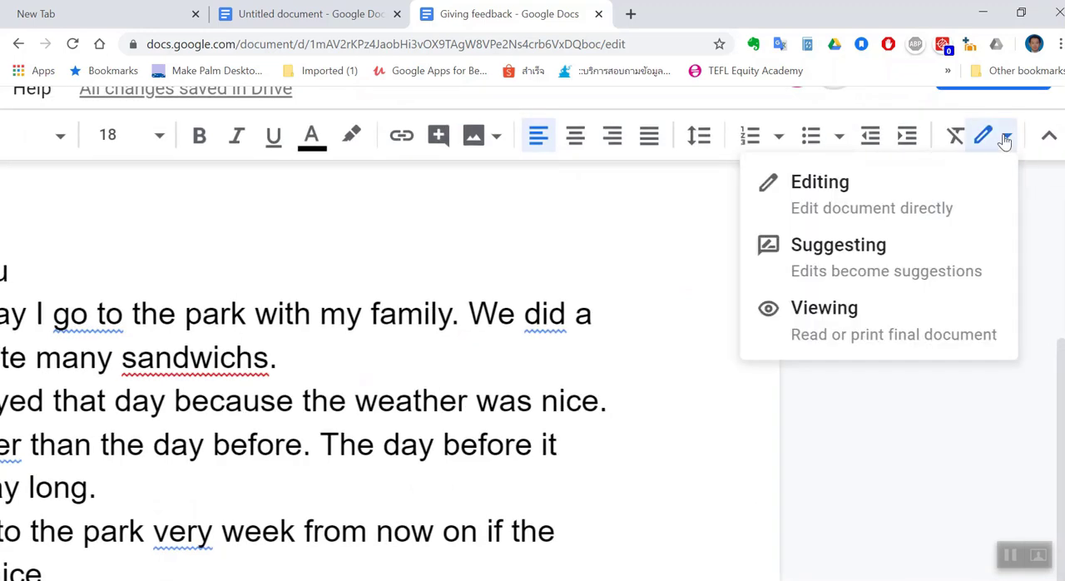
{"action": "left_click", "coordinate": [865, 276]}
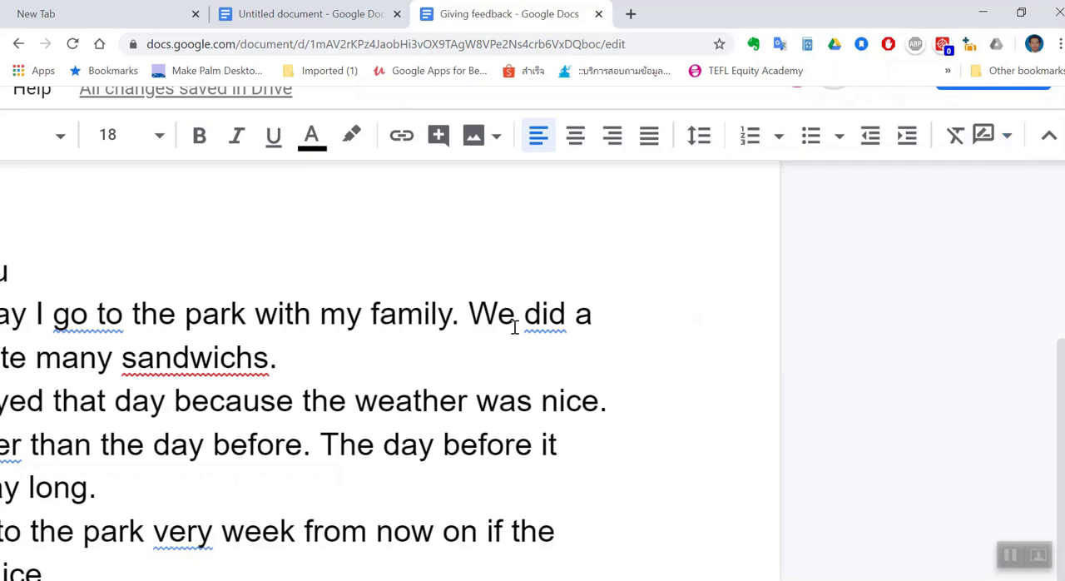
{"action": "scroll", "coordinate": [515, 327], "scroll_direction": "up", "scroll_amount": 1}
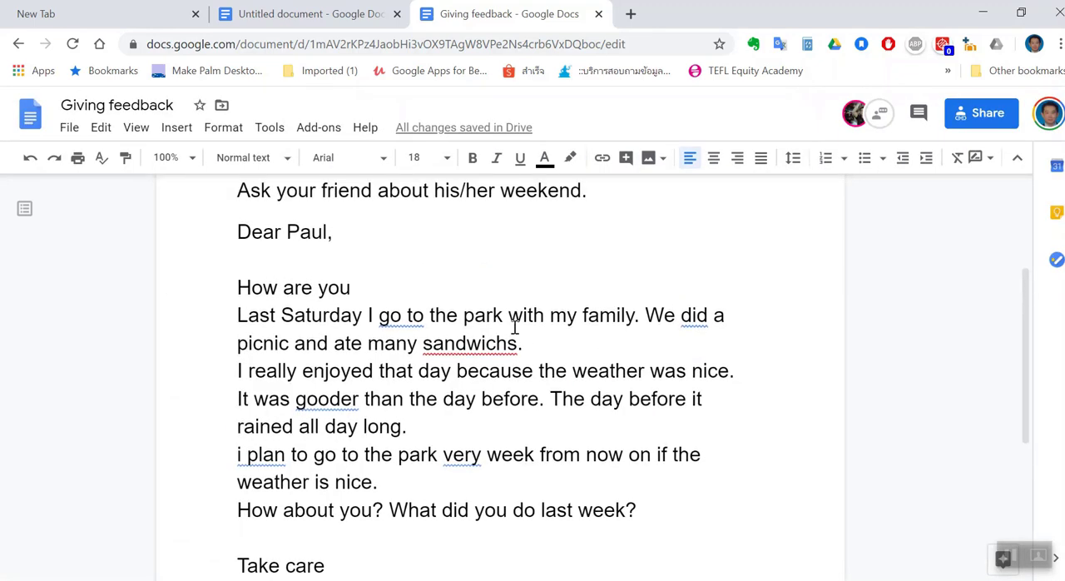
{"action": "scroll", "coordinate": [515, 327], "scroll_direction": "up", "scroll_amount": 2}
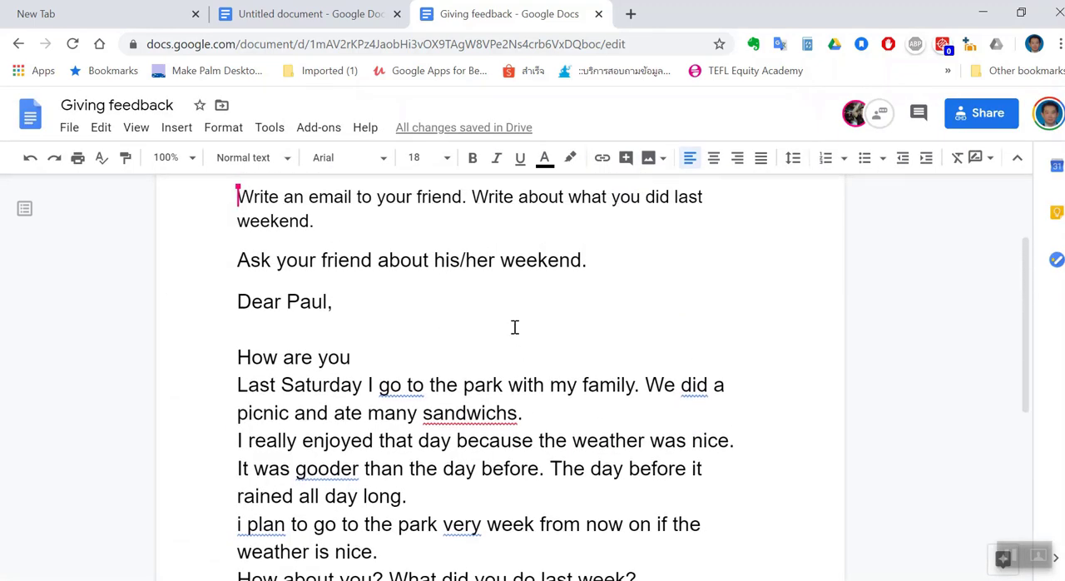
Accept the grammar corrections as suggestions, replacing "go to" with "went to" and "did" with "had" in the student's email
{"action": "scroll", "coordinate": [515, 327], "scroll_direction": "down", "scroll_amount": 1}
{"action": "left_click", "coordinate": [401, 347]}
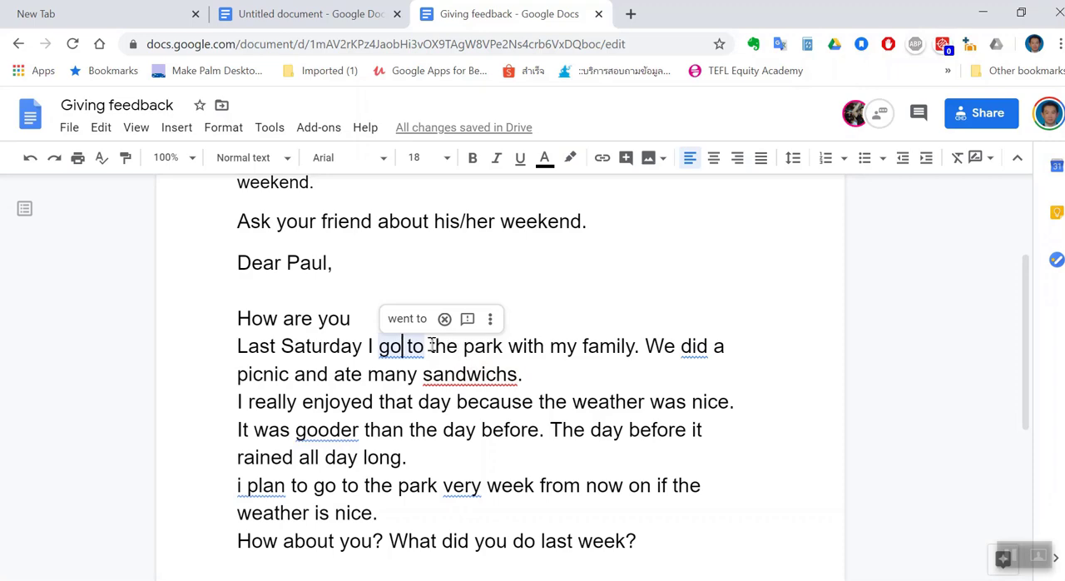
{"action": "scroll", "coordinate": [417, 335], "scroll_direction": "up", "scroll_amount": 3}
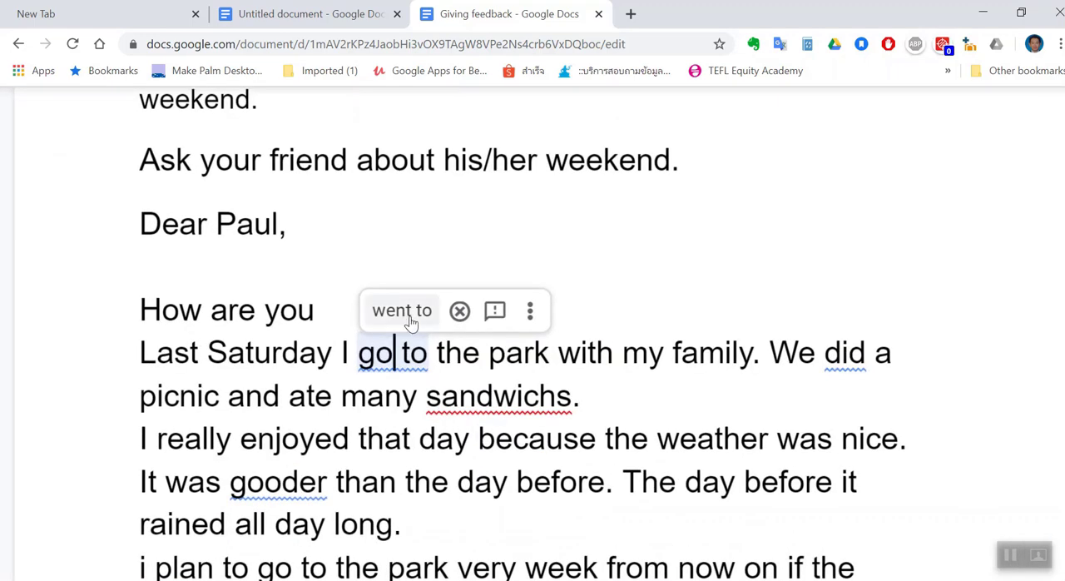
{"action": "left_click", "coordinate": [409, 321]}
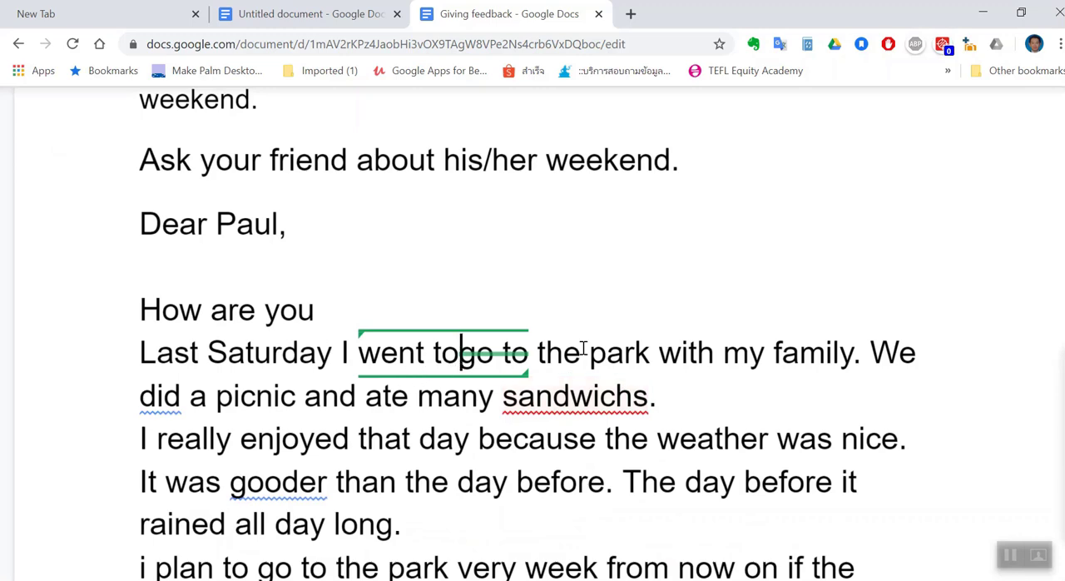
{"action": "scroll", "coordinate": [582, 350], "scroll_direction": "down", "scroll_amount": 1}
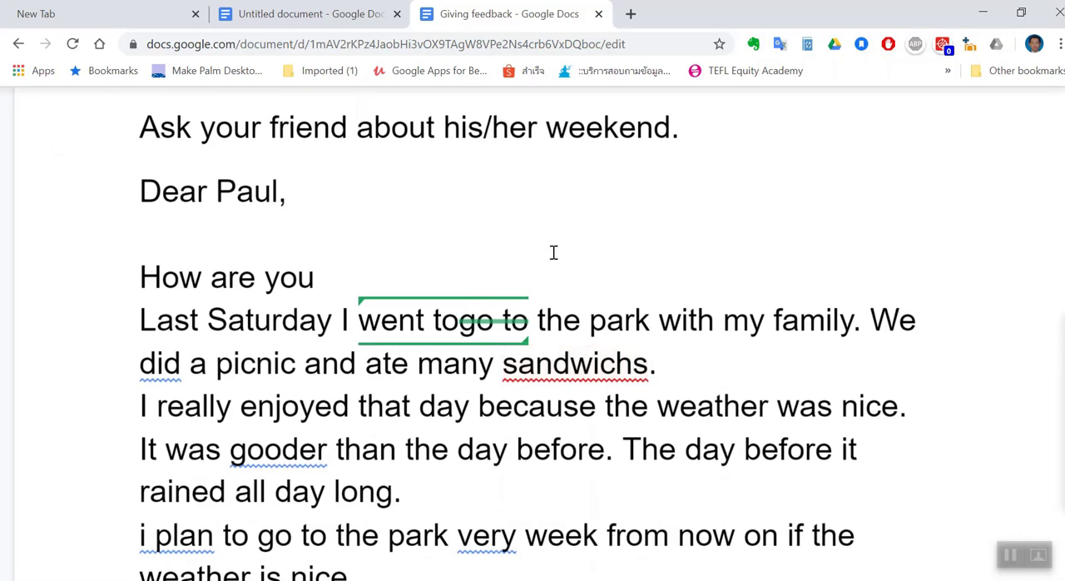
{"action": "scroll", "coordinate": [553, 252], "scroll_direction": "down", "scroll_amount": 1}
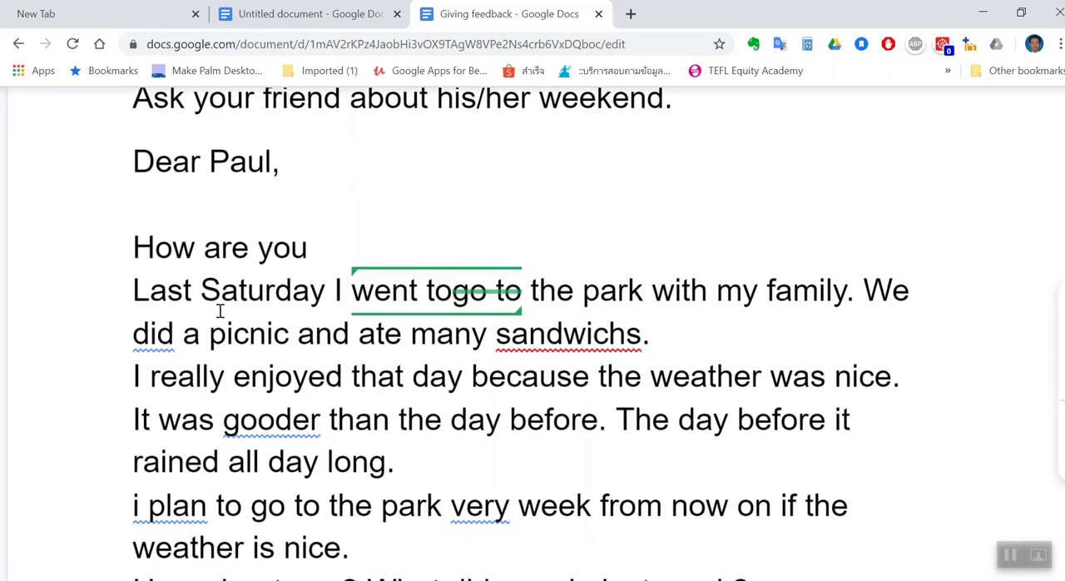
{"action": "left_click", "coordinate": [164, 334]}
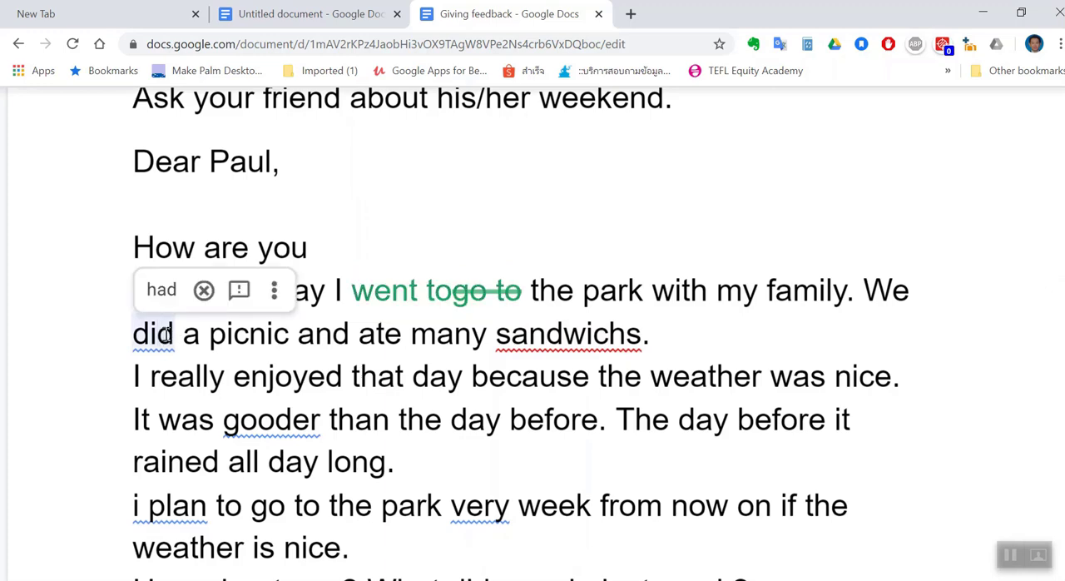
{"action": "left_click", "coordinate": [162, 291]}
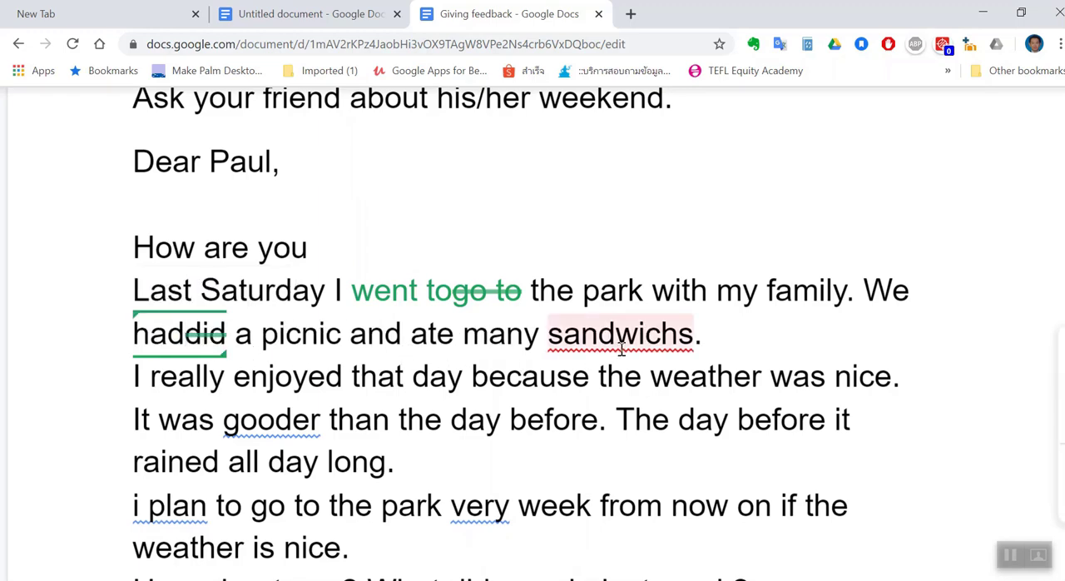
Suggest adding the missing "e" to "sandwichs" and look over the suggestion cards beside the text
{"action": "left_click", "coordinate": [681, 335]}
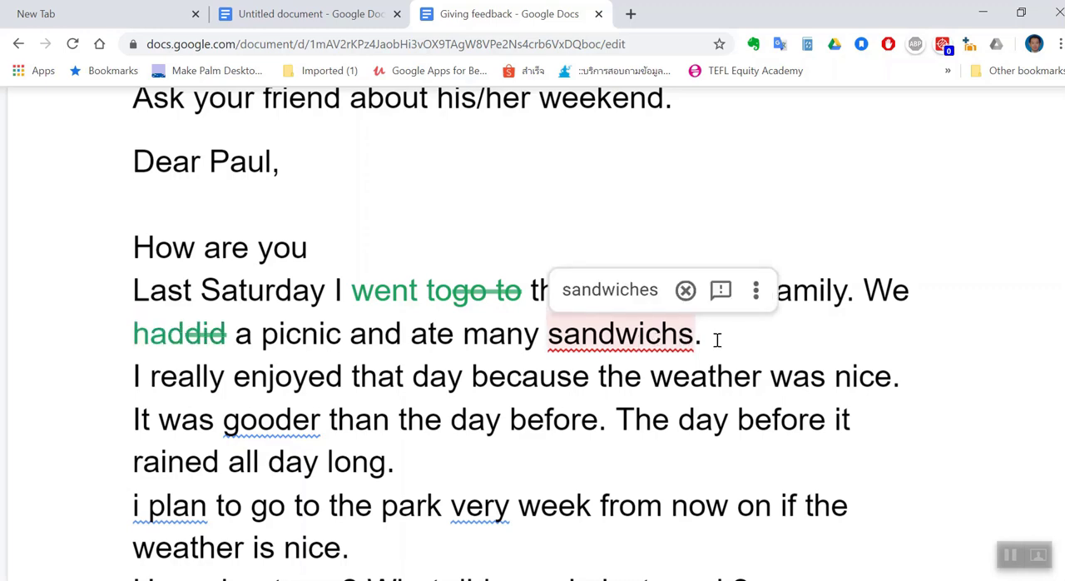
{"action": "type", "text": "e"}
{"action": "scroll", "coordinate": [718, 340], "scroll_direction": "down", "scroll_amount": 1}
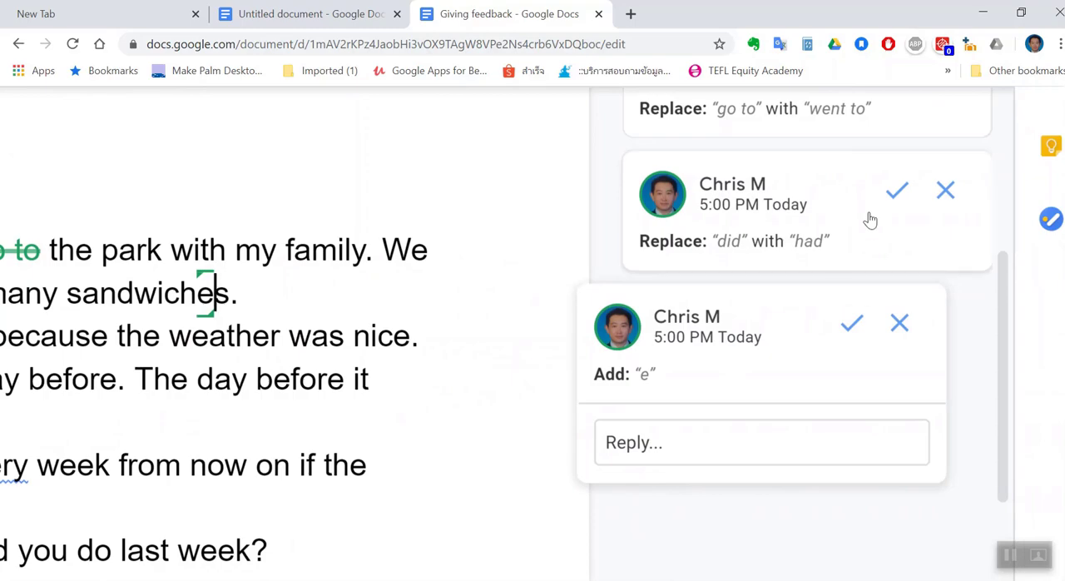
{"action": "scroll", "coordinate": [850, 355], "scroll_direction": "up", "scroll_amount": 1}
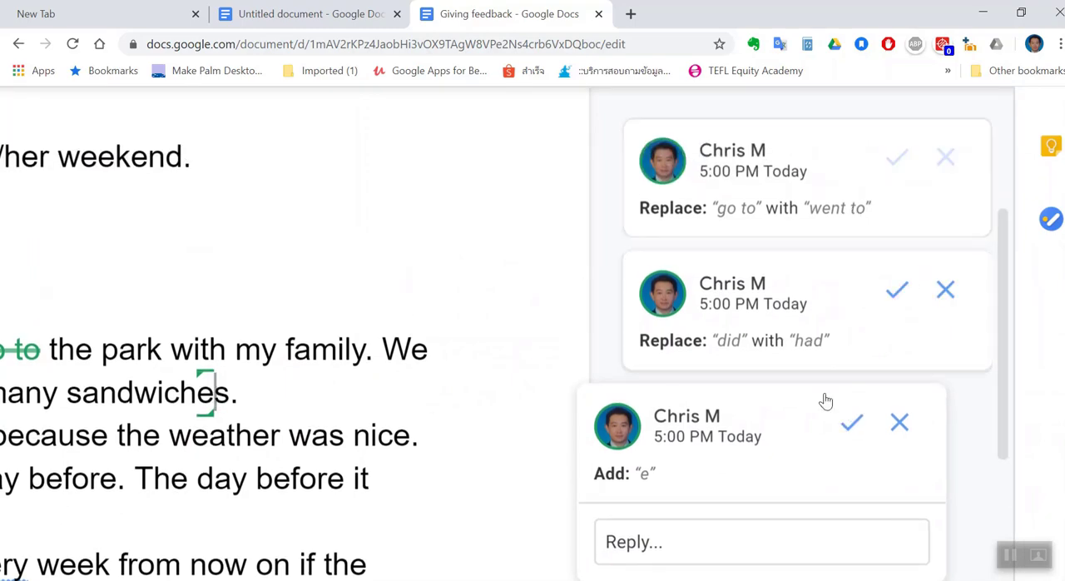
{"action": "scroll", "coordinate": [361, 445], "scroll_direction": "left", "scroll_amount": 6}
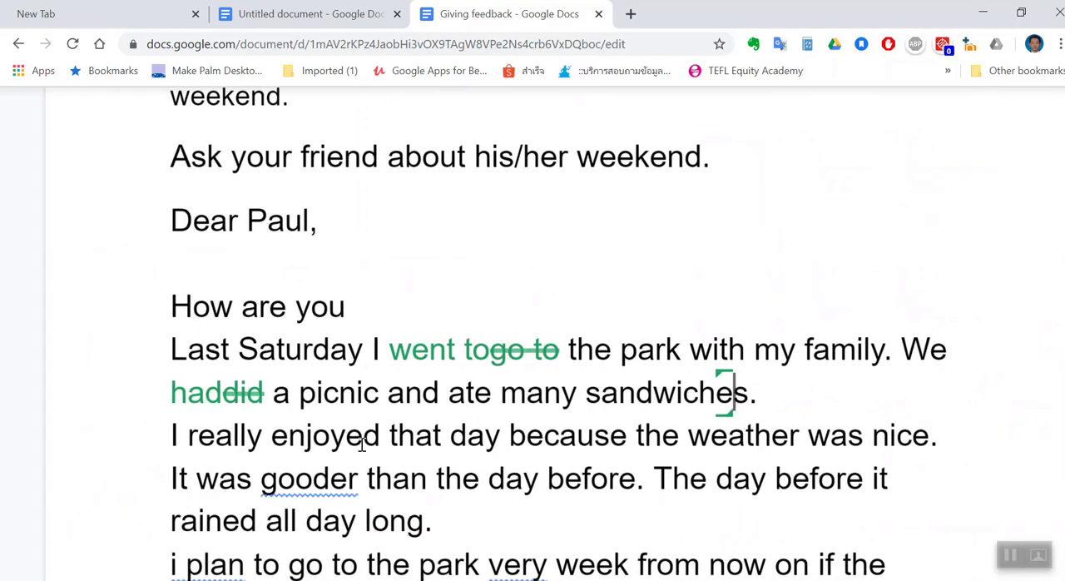
Accept the proposed grammar corrections as suggestions, replacing "gooder" with "better" and "very" with "every" in the student's email
{"action": "scroll", "coordinate": [362, 445], "scroll_direction": "down", "scroll_amount": 1}
{"action": "double_click", "coordinate": [284, 405]}
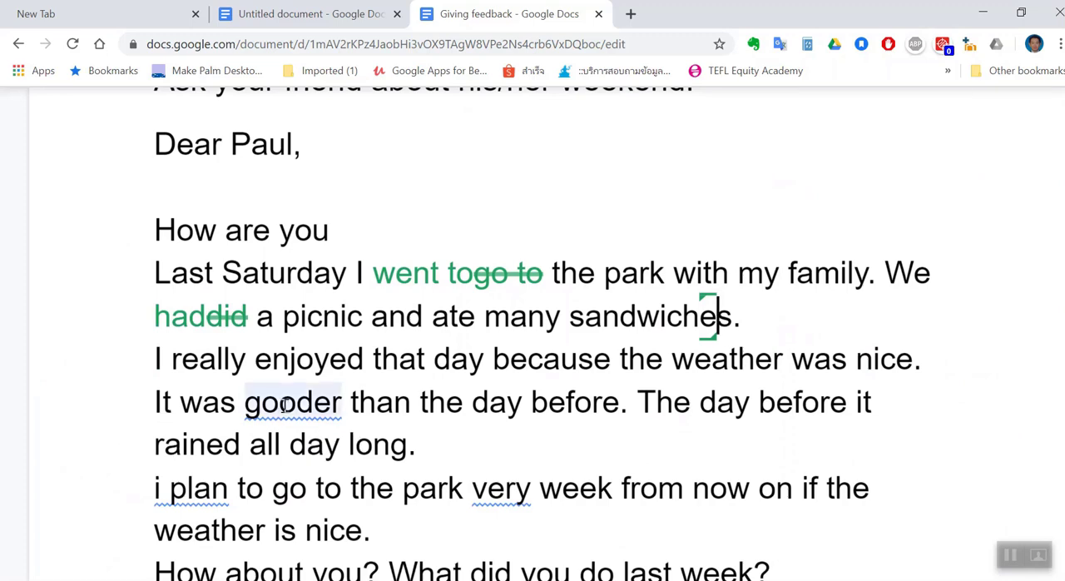
{"action": "left_click", "coordinate": [285, 405]}
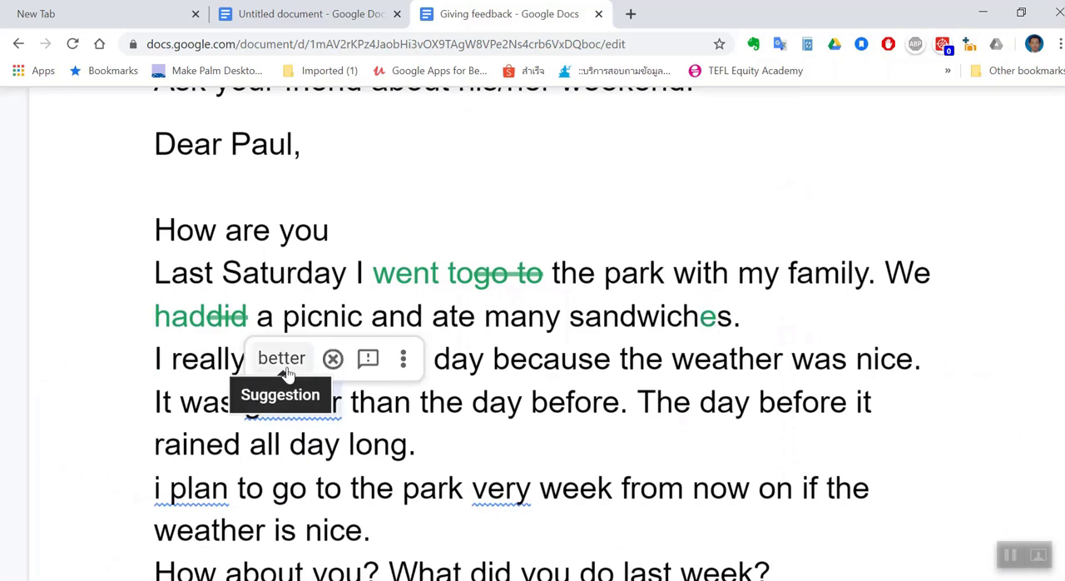
{"action": "left_click", "coordinate": [285, 369]}
{"action": "scroll", "coordinate": [396, 411], "scroll_direction": "down", "scroll_amount": 1}
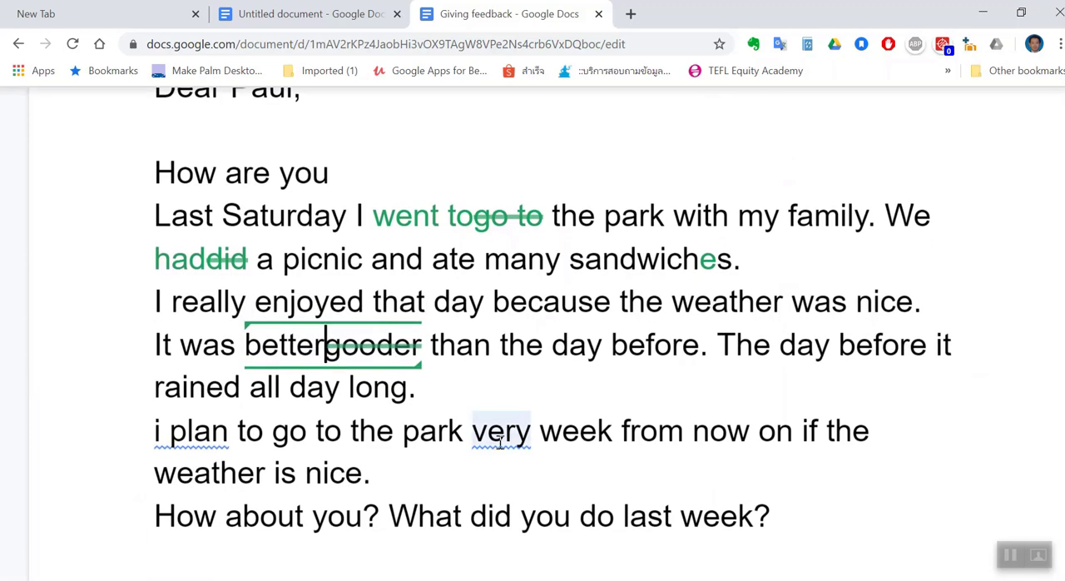
{"action": "left_click", "coordinate": [506, 441]}
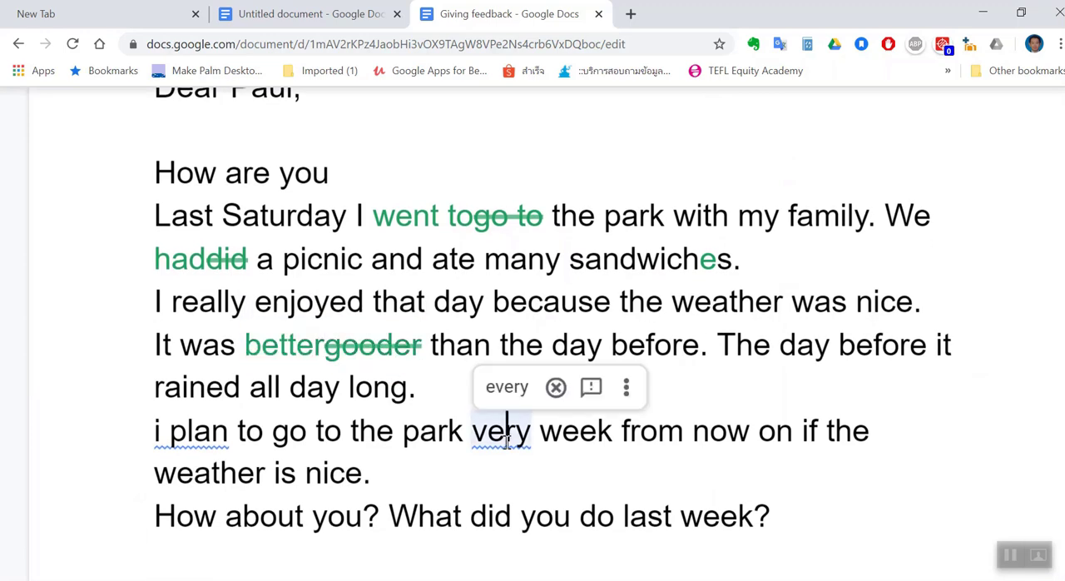
{"action": "left_click", "coordinate": [506, 388]}
Suggest replacing the lowercase "i" with a capital "I" at the start of the "plan to go to the park" sentence
{"action": "left_click", "coordinate": [163, 432]}
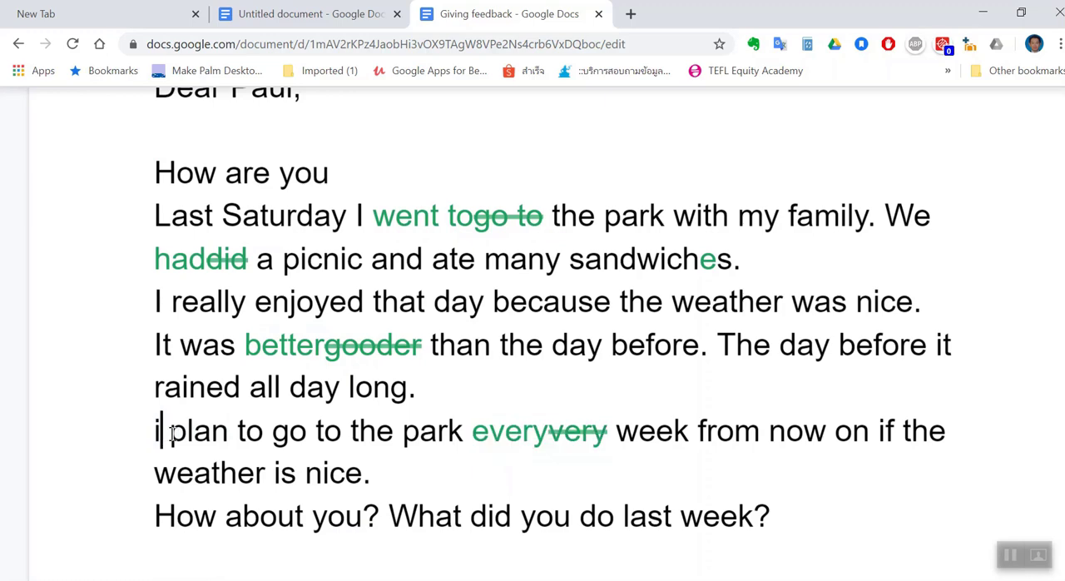
{"action": "key", "text": "Right"}
{"action": "key", "text": "Right"}
{"action": "left_click", "coordinate": [156, 429]}
{"action": "left_click", "coordinate": [166, 430]}
{"action": "key", "text": "BackSpace"}
{"action": "type", "text": "I"}
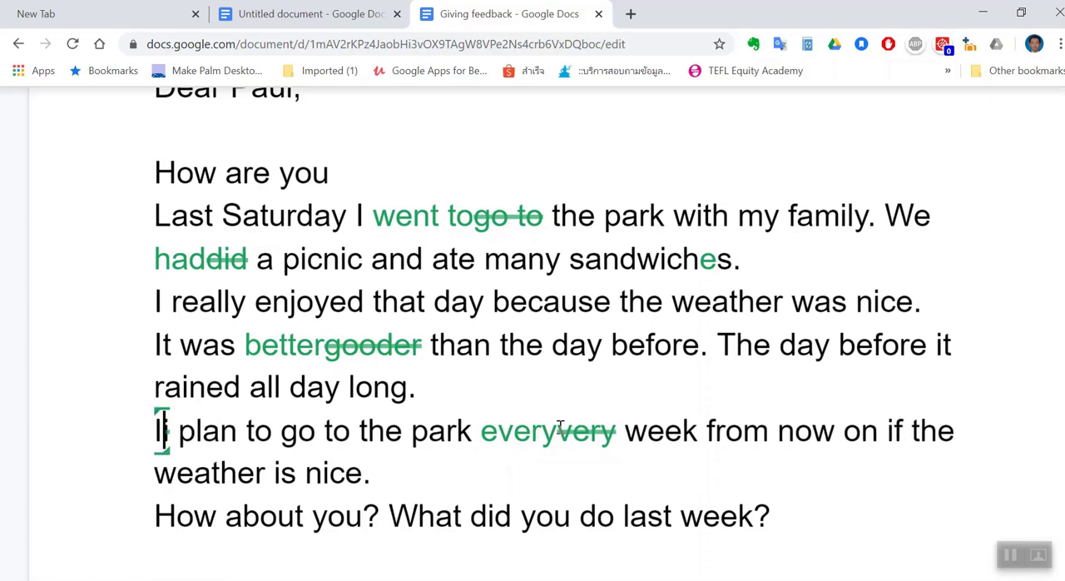
Suggest adding a question mark after "How are you" and look over the suggestion cards beside the email
{"action": "scroll", "coordinate": [612, 427], "scroll_direction": "down", "scroll_amount": 2}
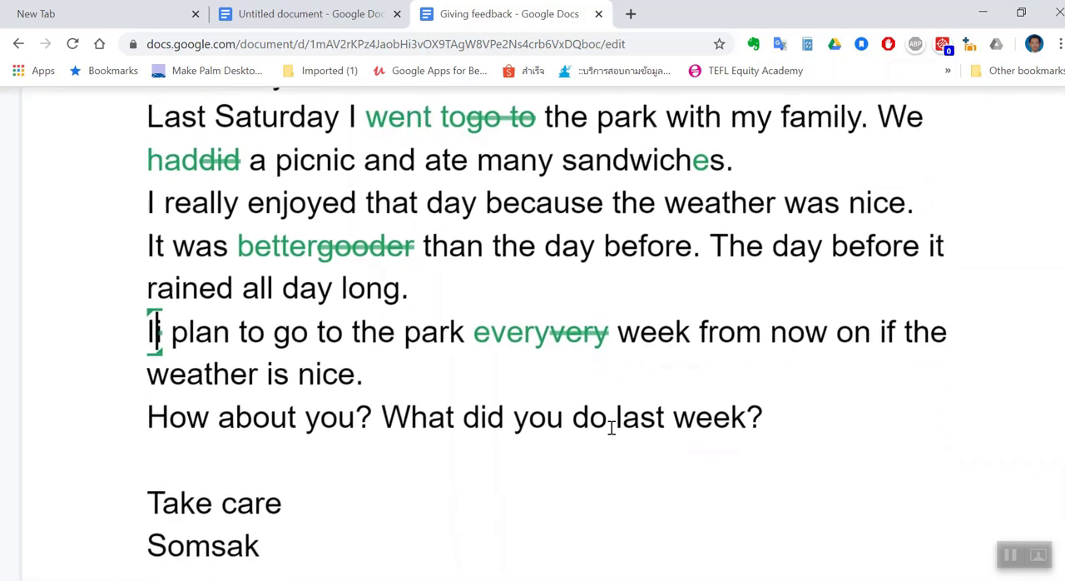
{"action": "scroll", "coordinate": [613, 425], "scroll_direction": "up", "scroll_amount": 2}
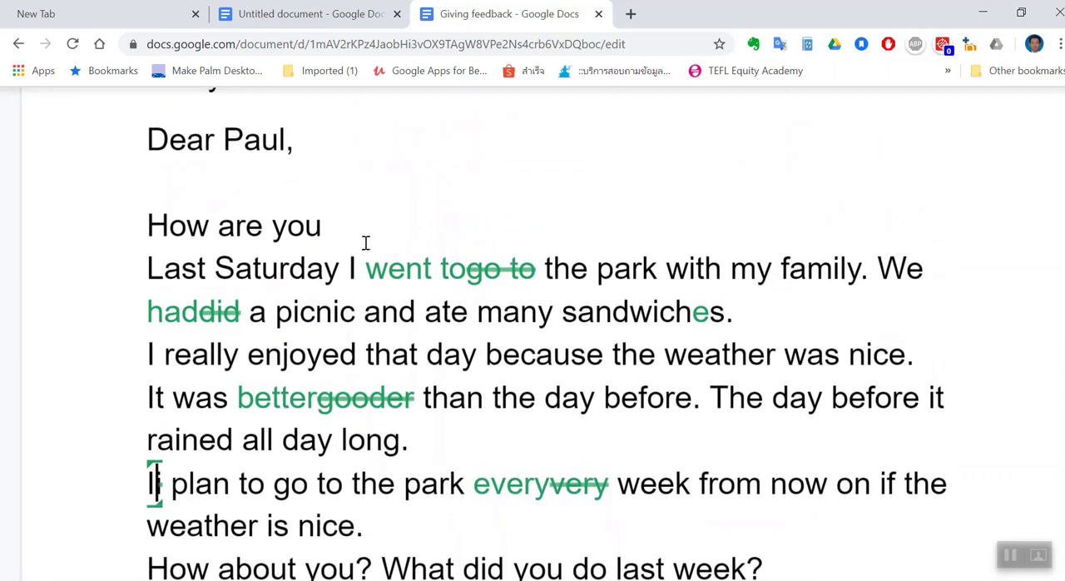
{"action": "left_click", "coordinate": [330, 225]}
{"action": "type", "text": "?"}
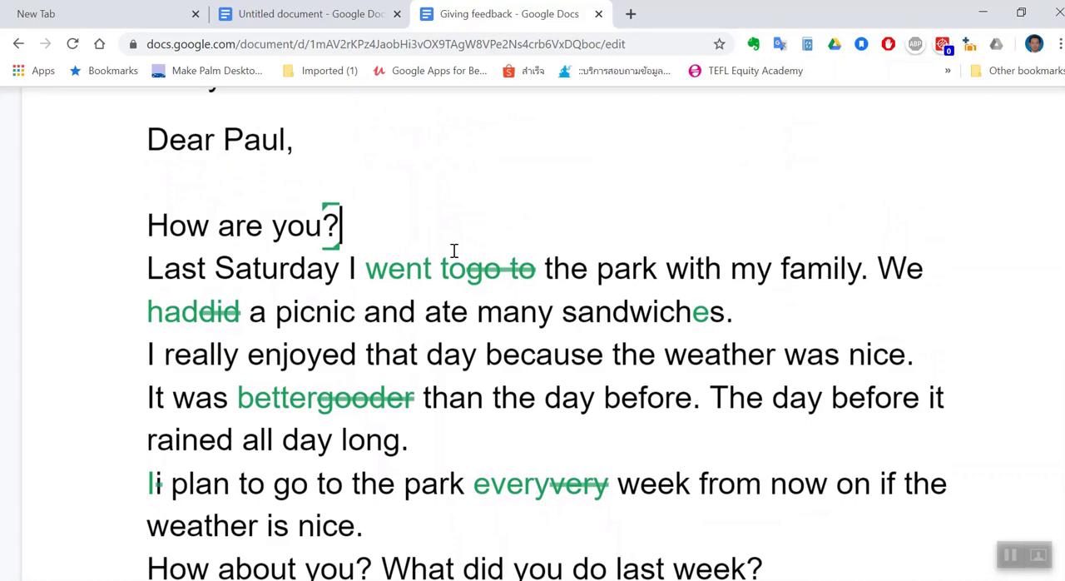
{"action": "scroll", "coordinate": [415, 213], "scroll_direction": "up", "scroll_amount": 2}
{"action": "scroll", "coordinate": [415, 213], "scroll_direction": "down", "scroll_amount": 3}
{"action": "scroll", "coordinate": [415, 213], "scroll_direction": "down", "scroll_amount": 2}
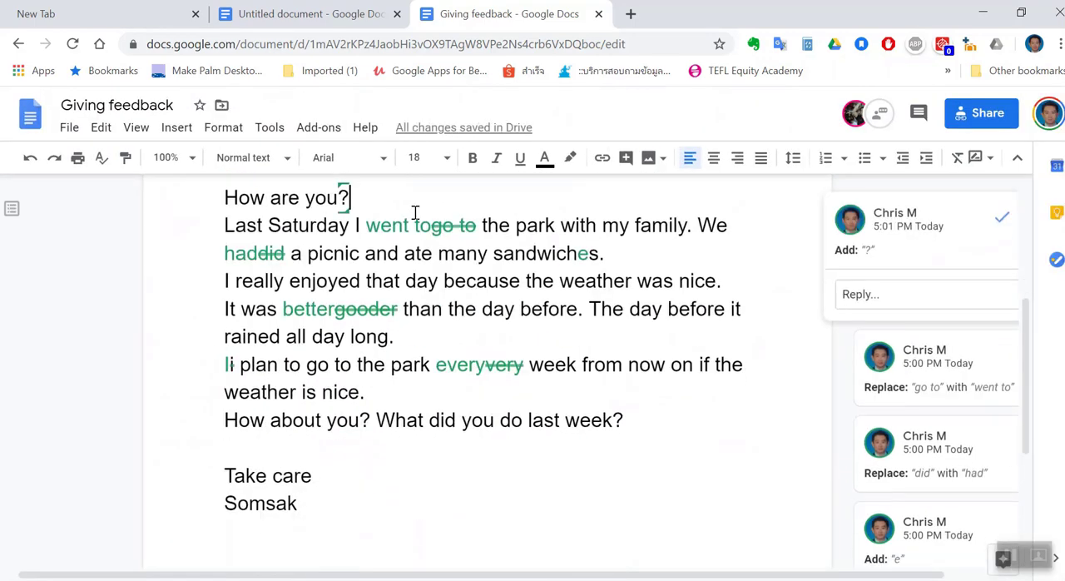
{"action": "scroll", "coordinate": [415, 213], "scroll_direction": "up", "scroll_amount": 1}
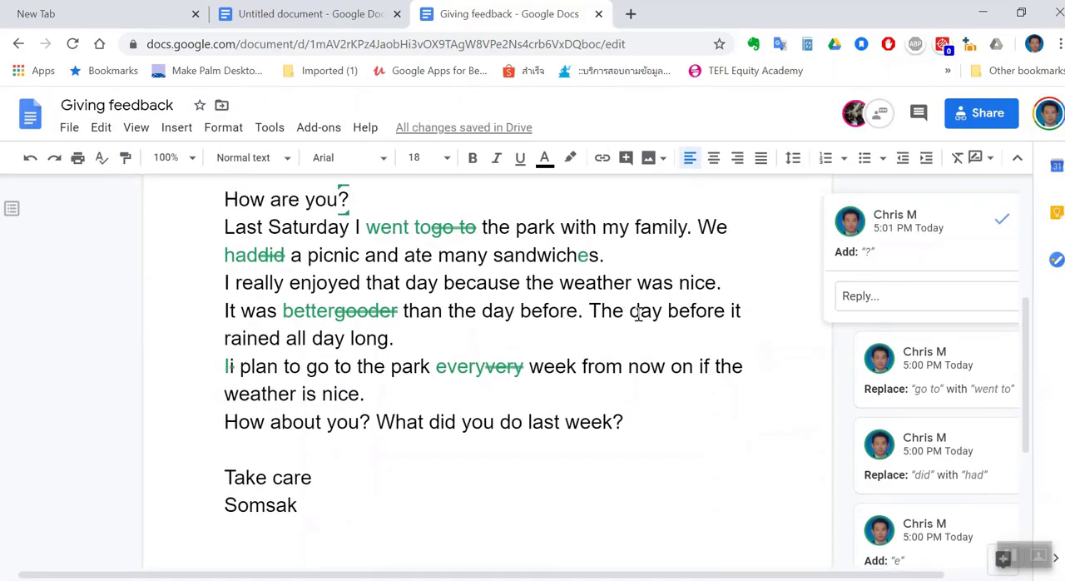
Suggest replacing "The day before" with "On Friday," in the sentence about the rain, and review the marked-up email
{"action": "left_click_drag", "start_coordinate": [468, 310], "coordinate": [662, 320]}
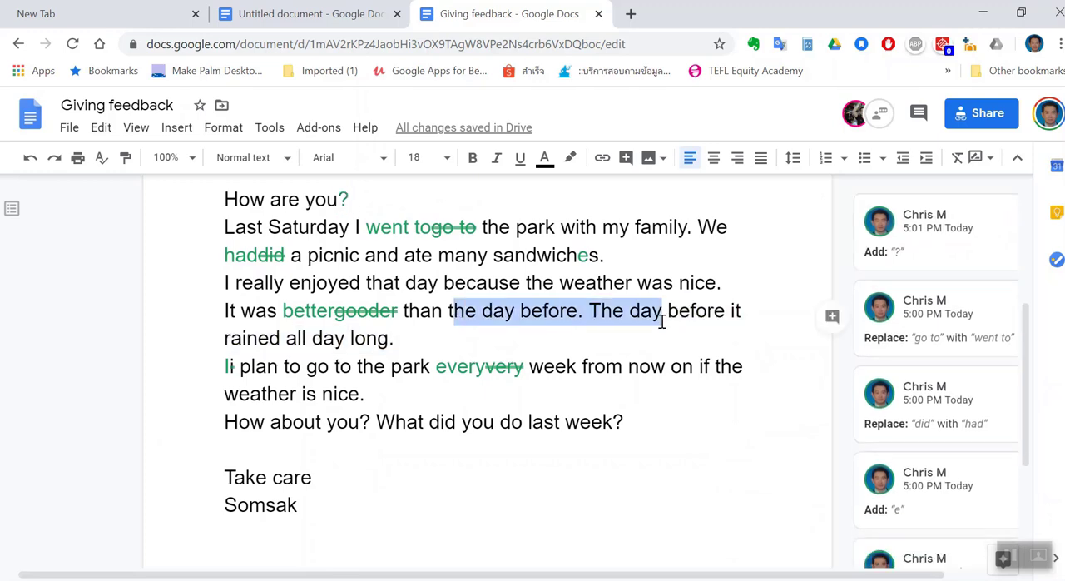
{"action": "left_click", "coordinate": [614, 322]}
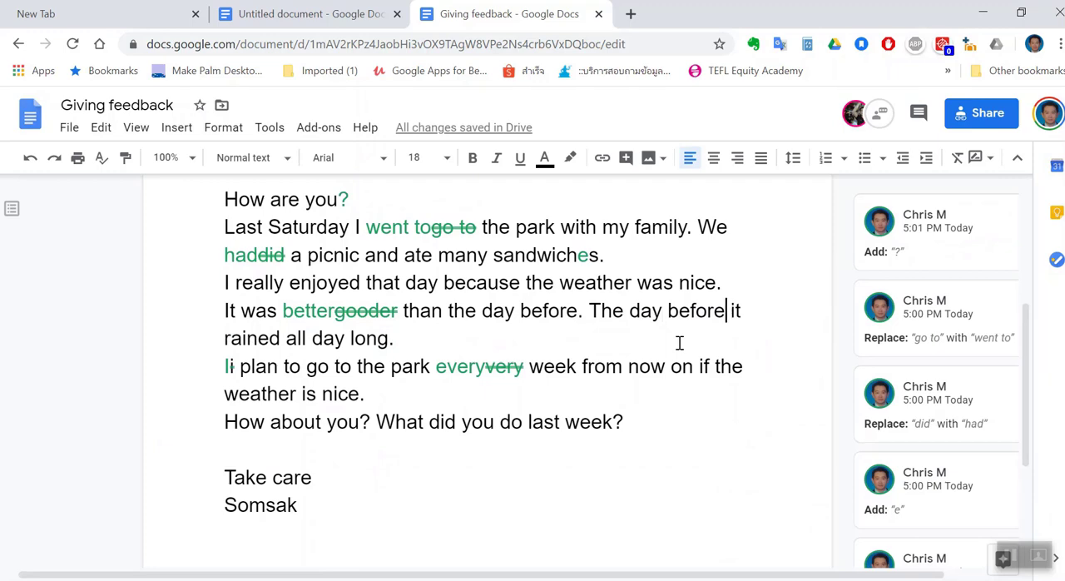
{"action": "key", "text": "BackSpace"}
{"action": "key", "text": "BackSpace"}
{"action": "key", "text": "BackSpace"}
{"action": "key", "text": "BackSpace"}
{"action": "key", "text": "BackSpace"}
{"action": "key", "text": "BackSpace"}
{"action": "key", "text": "BackSpace"}
{"action": "key", "text": "BackSpace"}
{"action": "key", "text": "BackSpace"}
{"action": "key", "text": "BackSpace"}
{"action": "key", "text": "BackSpace"}
{"action": "key", "text": "BackSpace"}
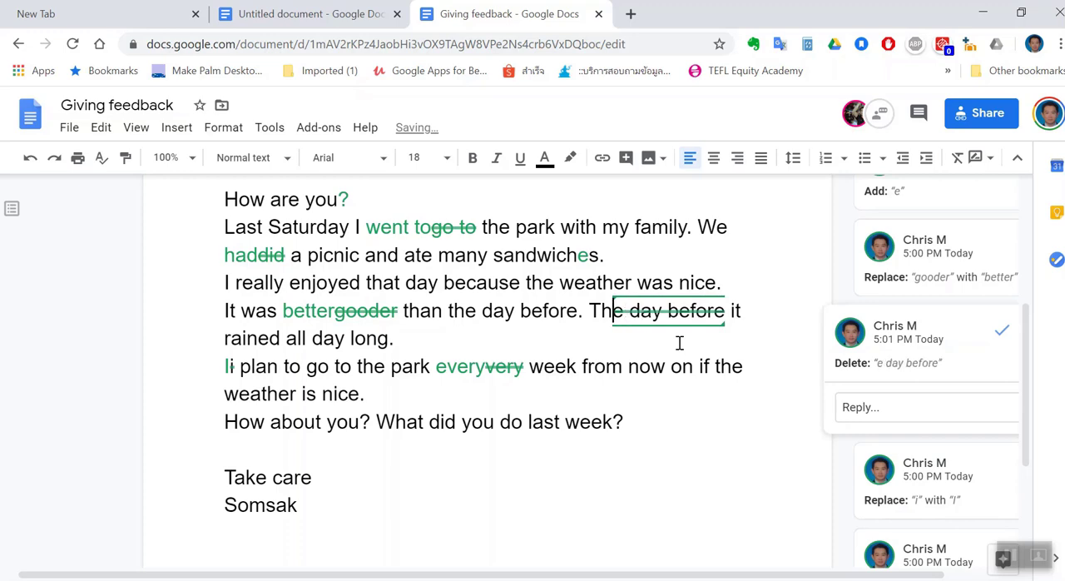
{"action": "key", "text": "BackSpace"}
{"action": "key", "text": "BackSpace"}
{"action": "type", "text": "On F"}
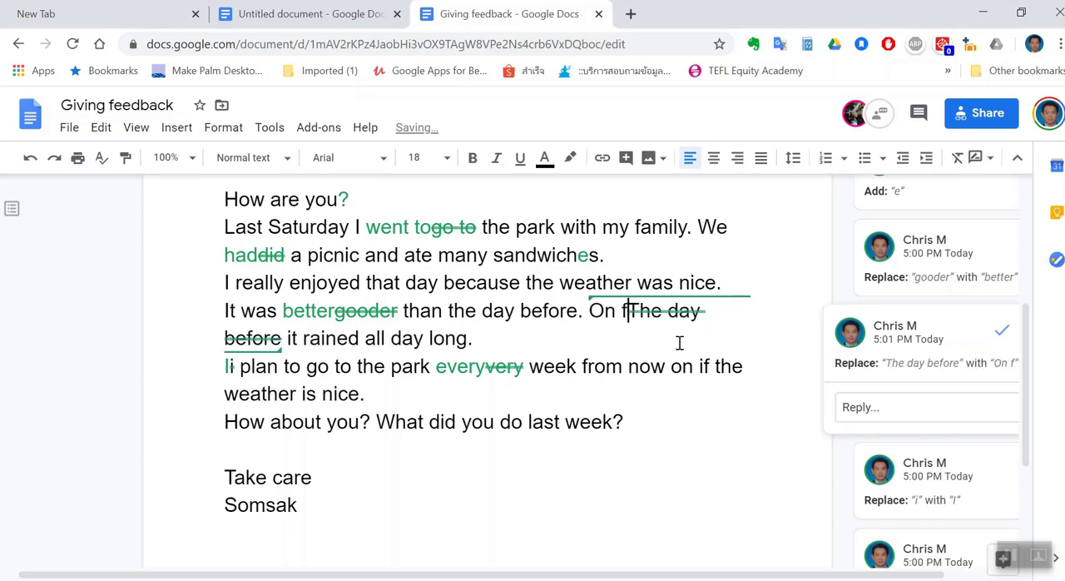
{"action": "type", "text": "riday"}
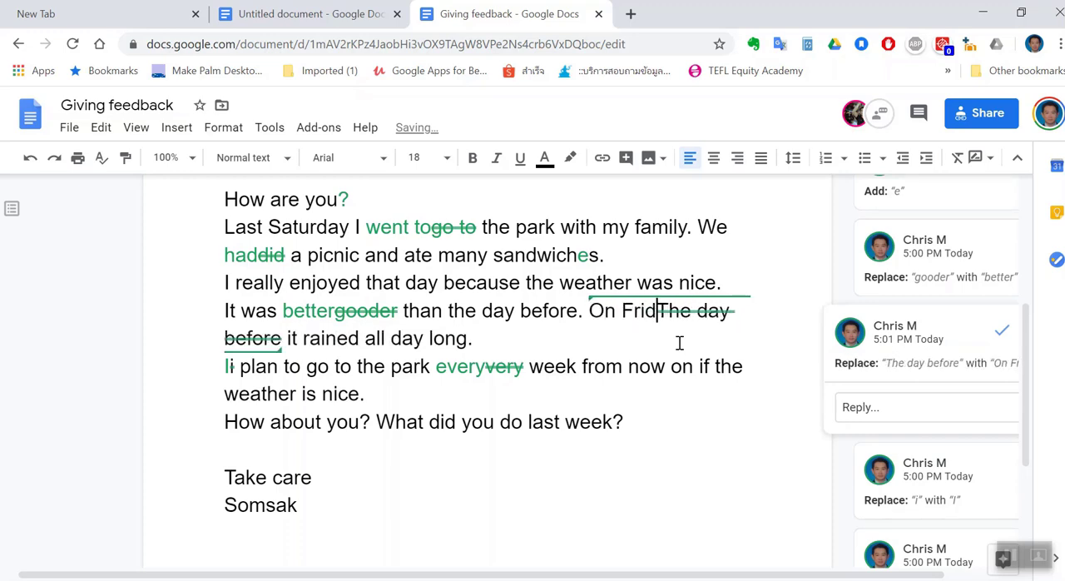
{"action": "type", "text": ","}
{"action": "scroll", "coordinate": [447, 356], "scroll_direction": "down", "scroll_amount": 1}
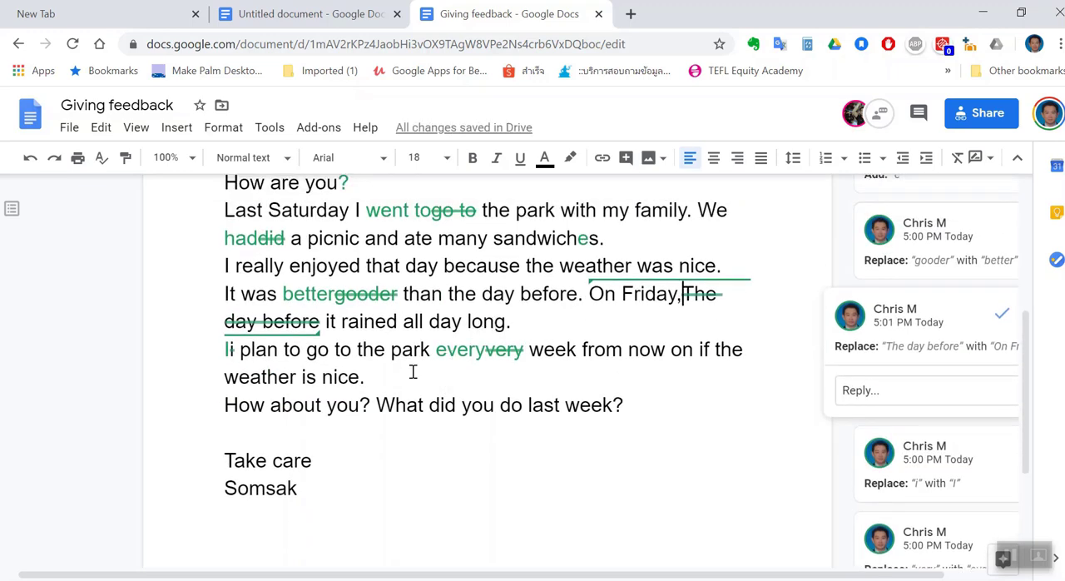
{"action": "scroll", "coordinate": [412, 372], "scroll_direction": "up", "scroll_amount": 3}
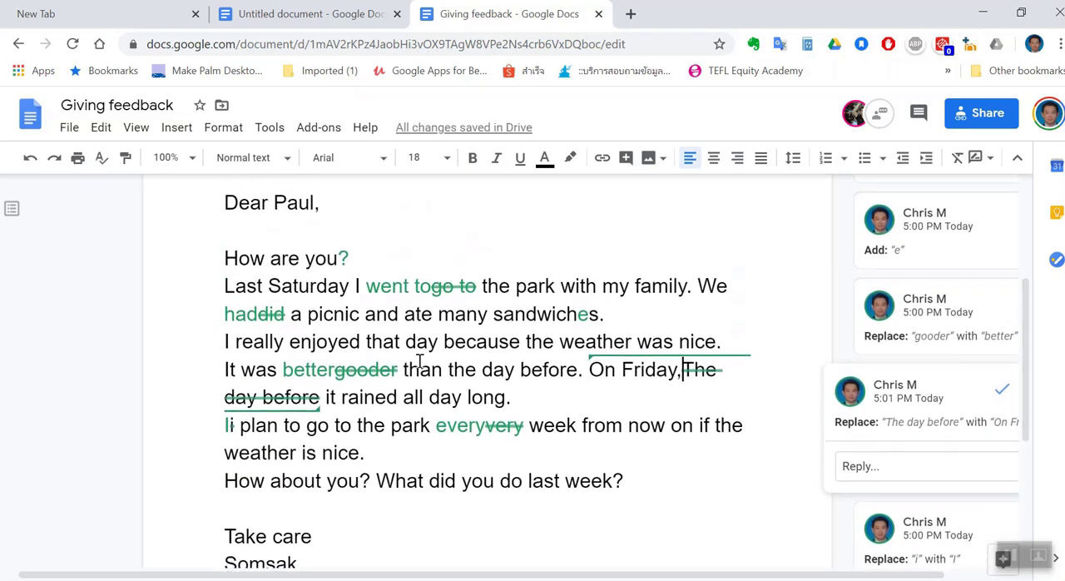
{"action": "scroll", "coordinate": [420, 362], "scroll_direction": "down", "scroll_amount": 1}
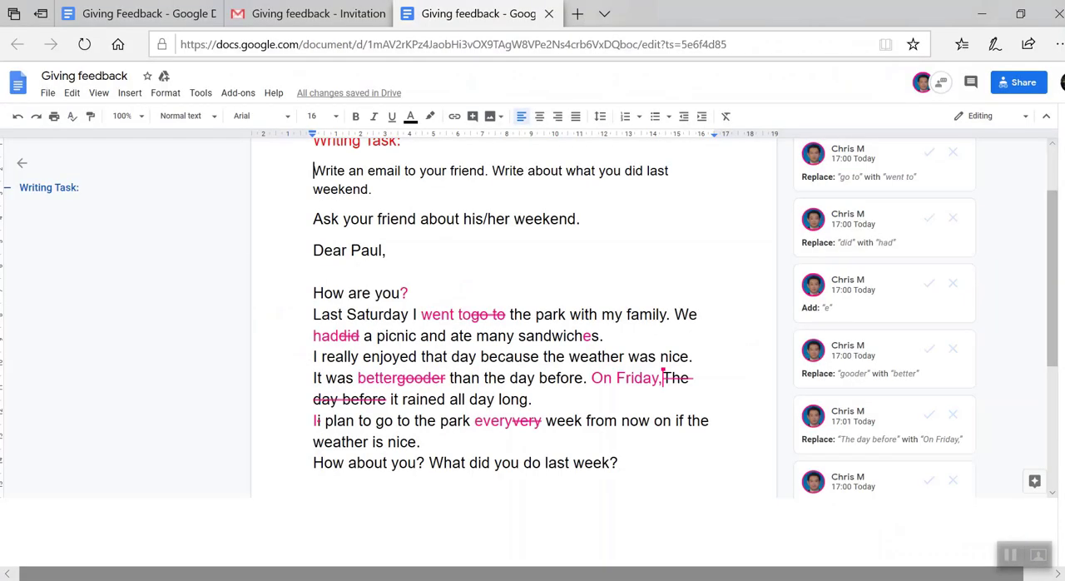
Switch to the student's browser window and accept the suggestions replacing "go to" with "went to" and "did" with "had"
{"action": "scroll", "coordinate": [391, 320], "scroll_direction": "up", "scroll_amount": 2}
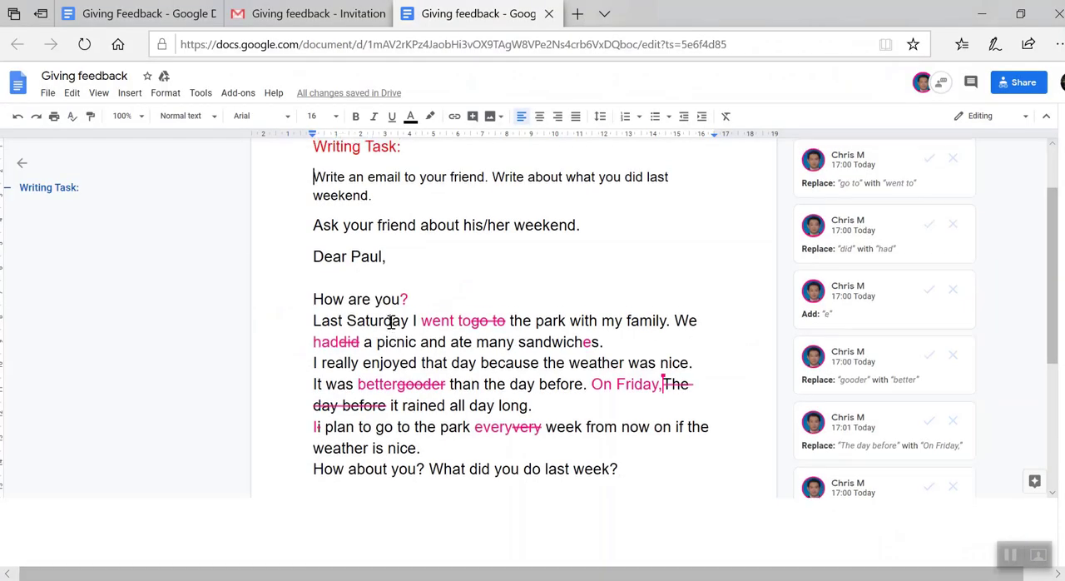
{"action": "scroll", "coordinate": [391, 322], "scroll_direction": "down", "scroll_amount": 2}
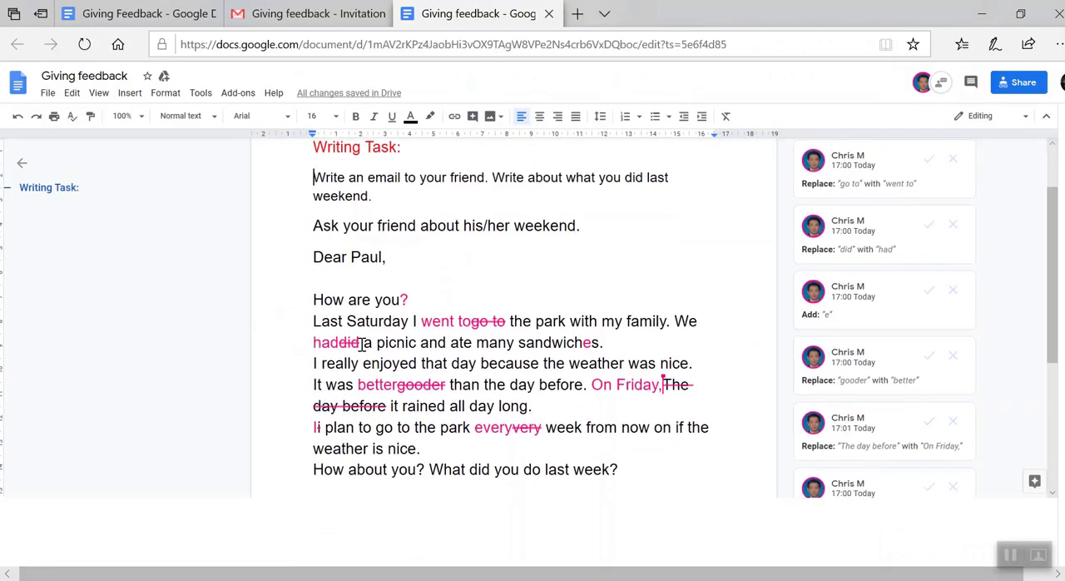
{"action": "scroll", "coordinate": [362, 344], "scroll_direction": "up", "scroll_amount": 5}
{"action": "scroll", "coordinate": [361, 344], "scroll_direction": "down", "scroll_amount": 3}
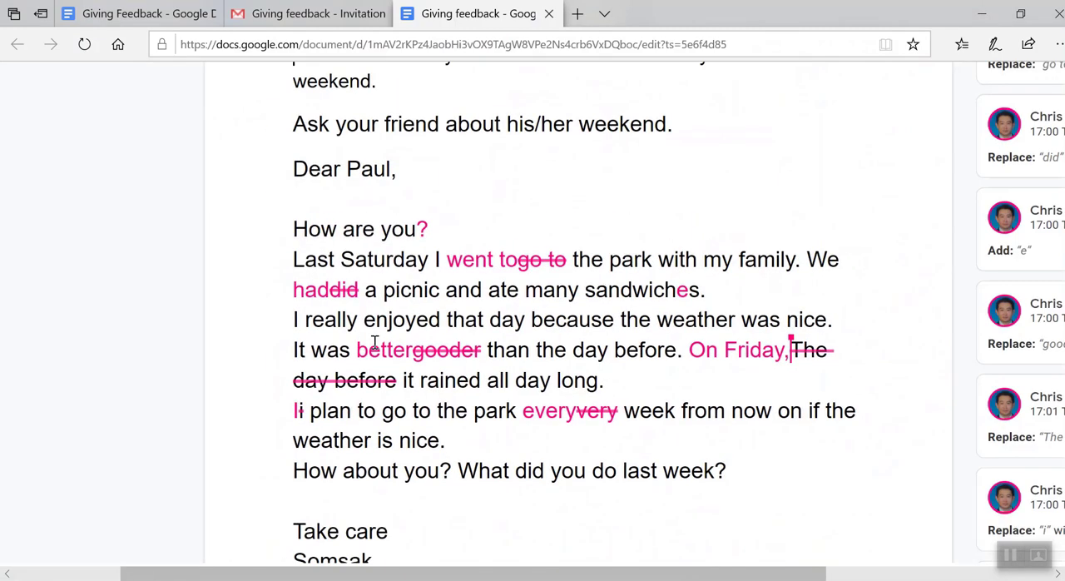
{"action": "scroll", "coordinate": [431, 233], "scroll_direction": "right", "scroll_amount": 3}
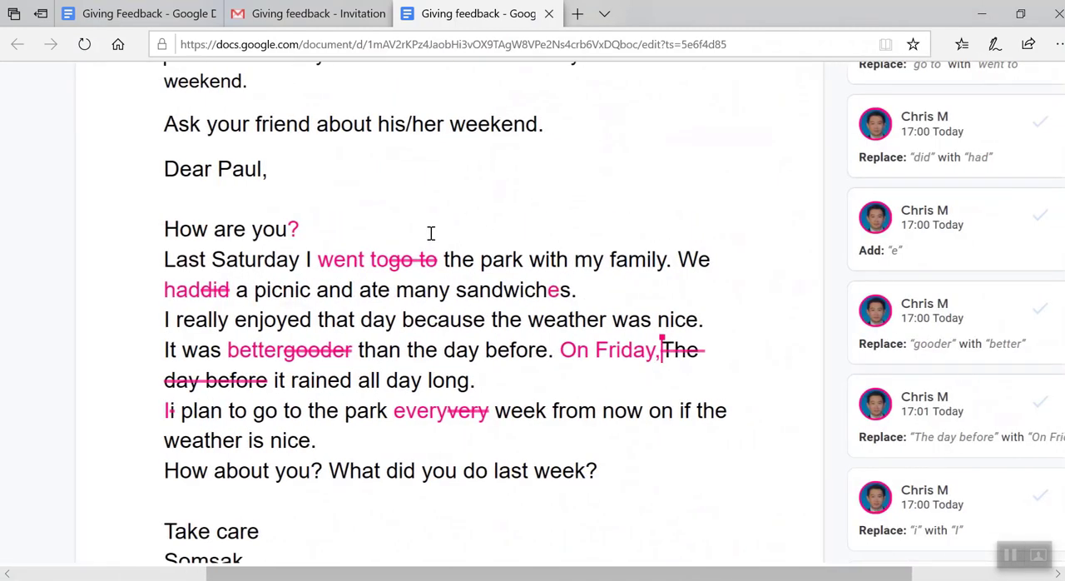
{"action": "scroll", "coordinate": [807, 143], "scroll_direction": "up", "scroll_amount": 2}
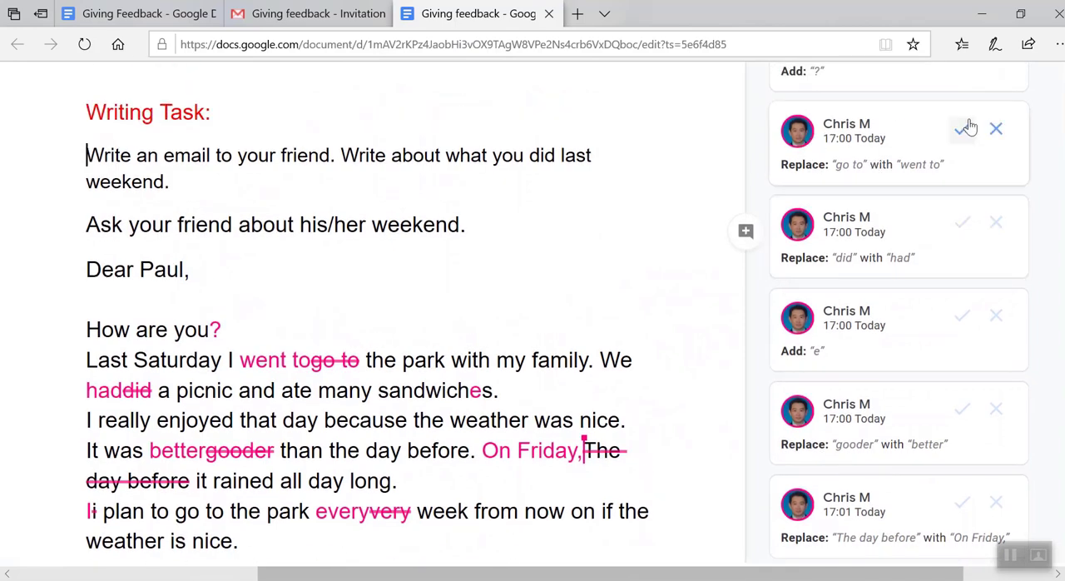
{"action": "left_click", "coordinate": [964, 130]}
{"action": "scroll", "coordinate": [982, 188], "scroll_direction": "right", "scroll_amount": 6}
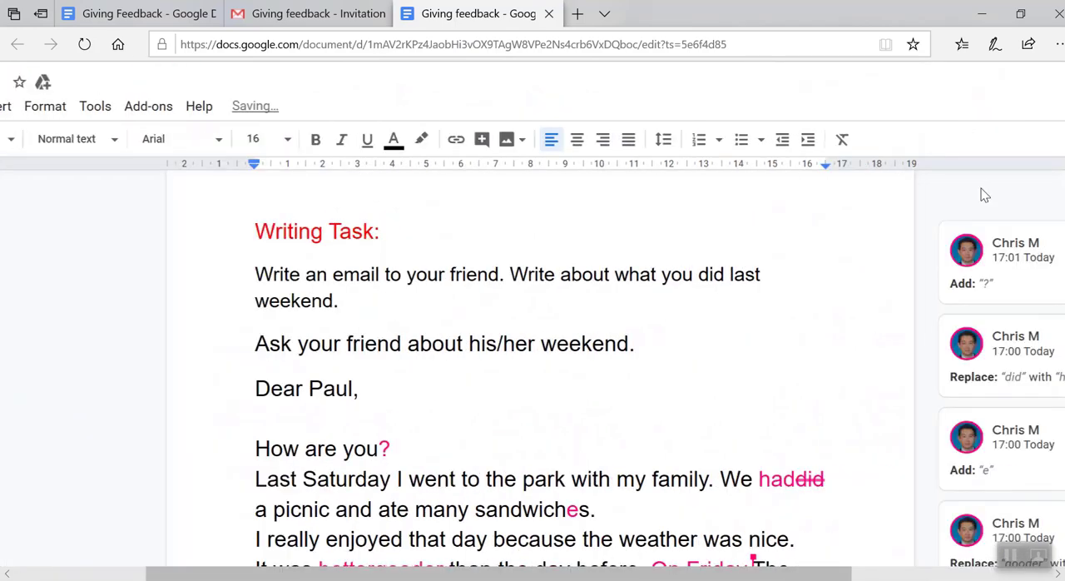
{"action": "scroll", "coordinate": [981, 192], "scroll_direction": "down", "scroll_amount": 1}
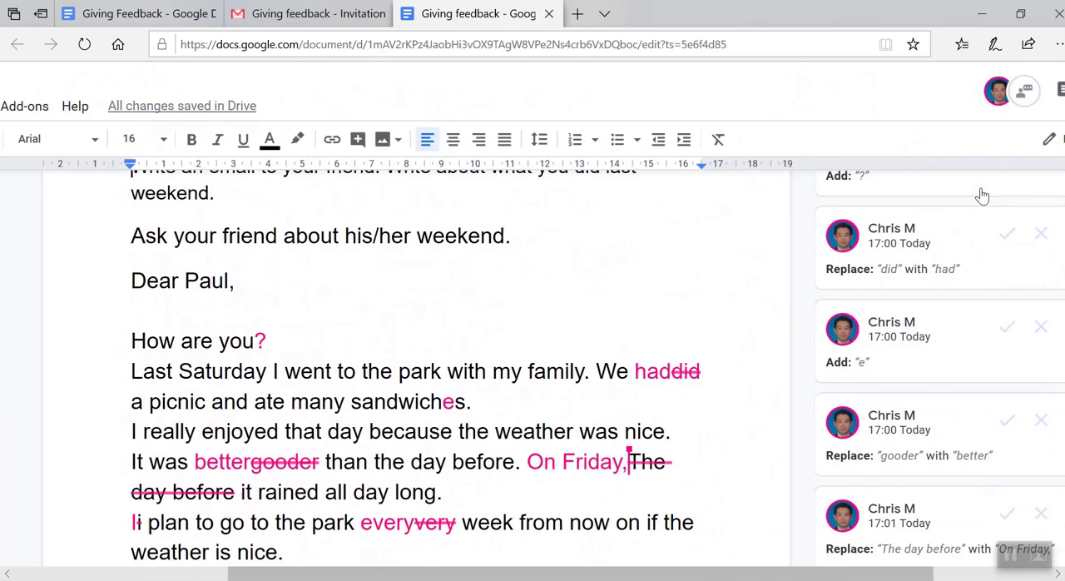
{"action": "left_click", "coordinate": [1007, 233]}
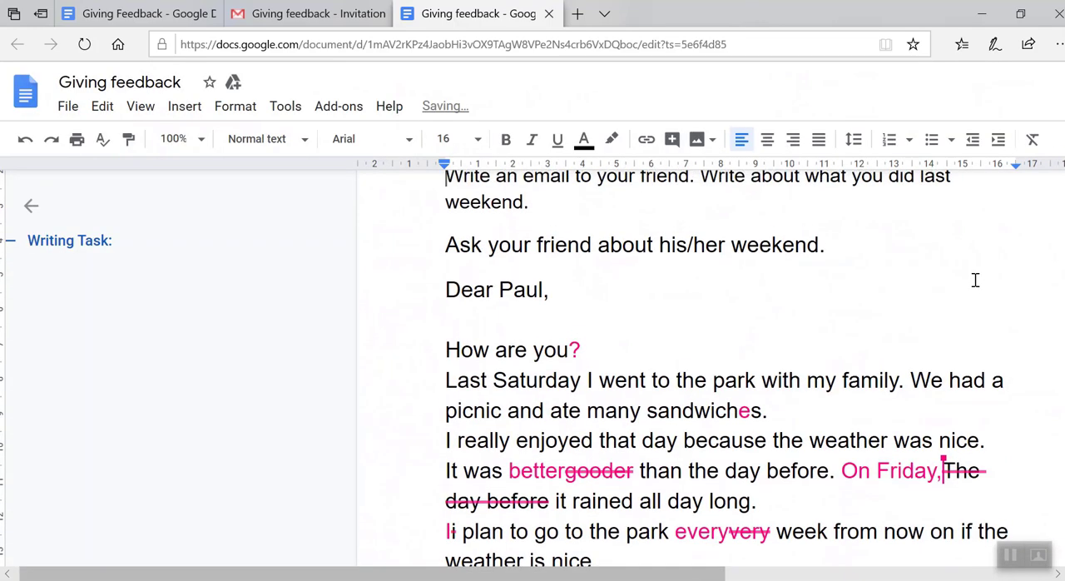
Accept the teacher's suggestions for "better", "On Friday,", the capital "I" and "every" in the student's copy
{"action": "scroll", "coordinate": [975, 280], "scroll_direction": "right", "scroll_amount": 6}
{"action": "scroll", "coordinate": [975, 287], "scroll_direction": "right", "scroll_amount": 2}
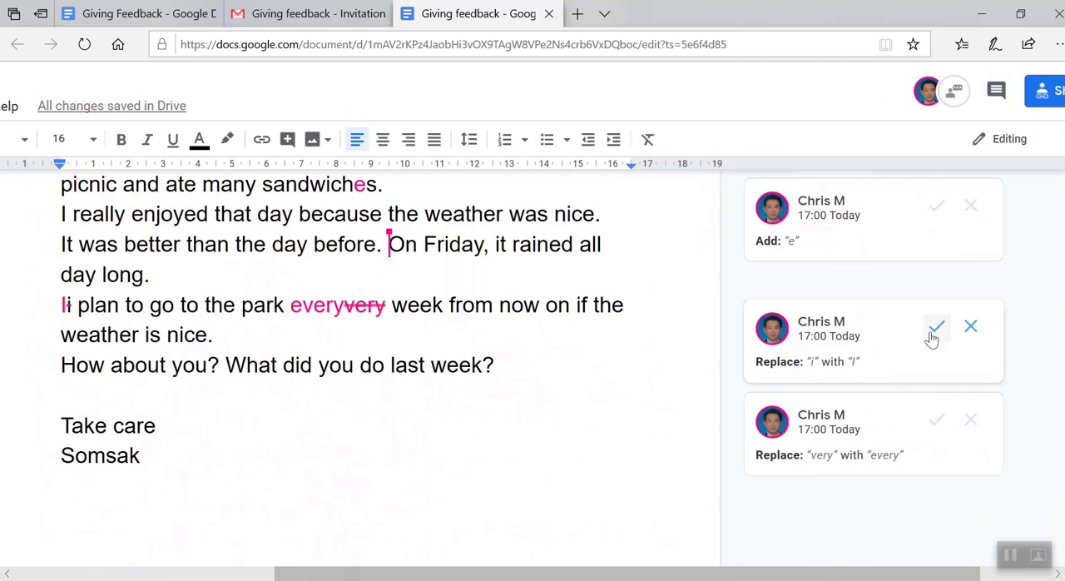
{"action": "left_click", "coordinate": [932, 332]}
{"action": "scroll", "coordinate": [932, 341], "scroll_direction": "right", "scroll_amount": 4}
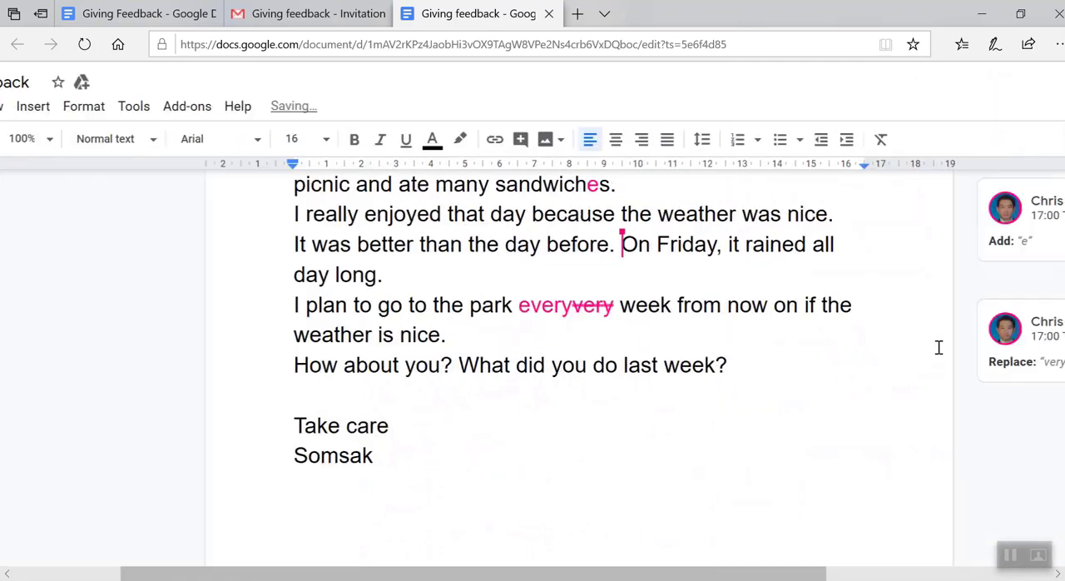
{"action": "scroll", "coordinate": [938, 350], "scroll_direction": "right", "scroll_amount": 6}
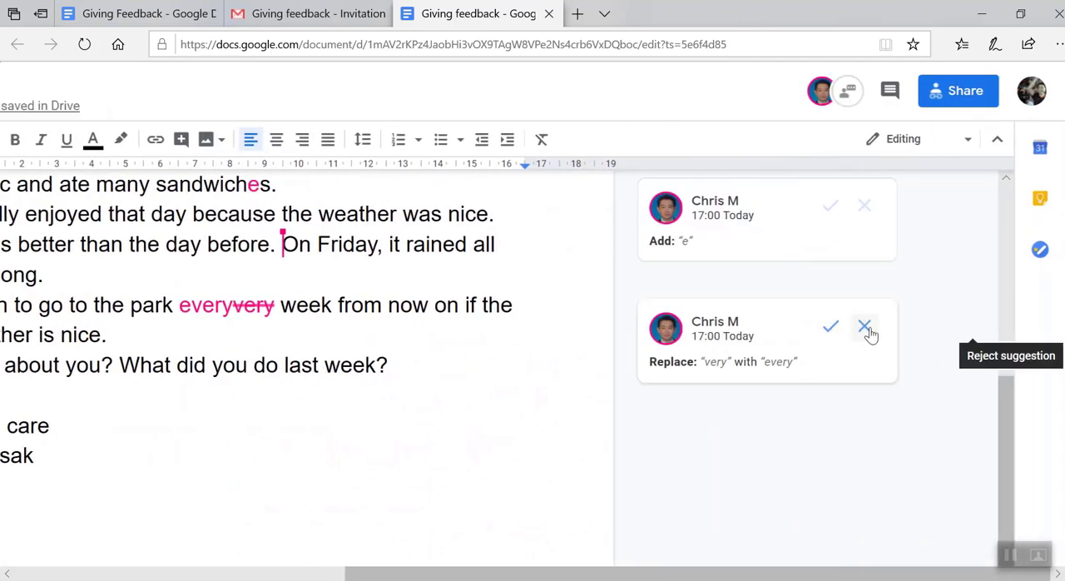
{"action": "left_click", "coordinate": [830, 326]}
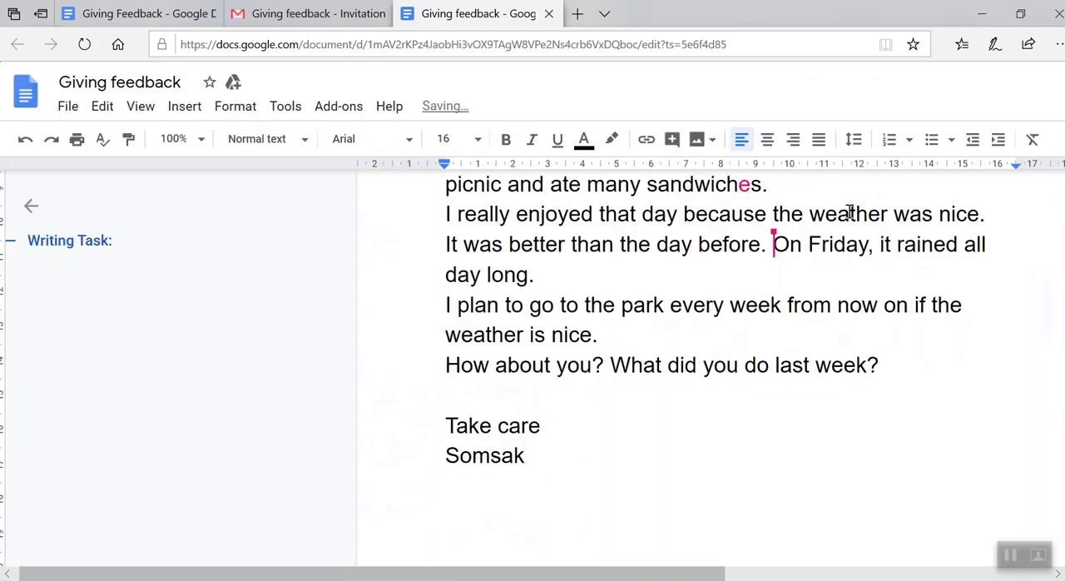
Accept the remaining suggestions that add the question mark after "How are you" and the "e" in "sandwiches"
{"action": "scroll", "coordinate": [835, 277], "scroll_direction": "up", "scroll_amount": 1}
{"action": "scroll", "coordinate": [827, 428], "scroll_direction": "right", "scroll_amount": 8}
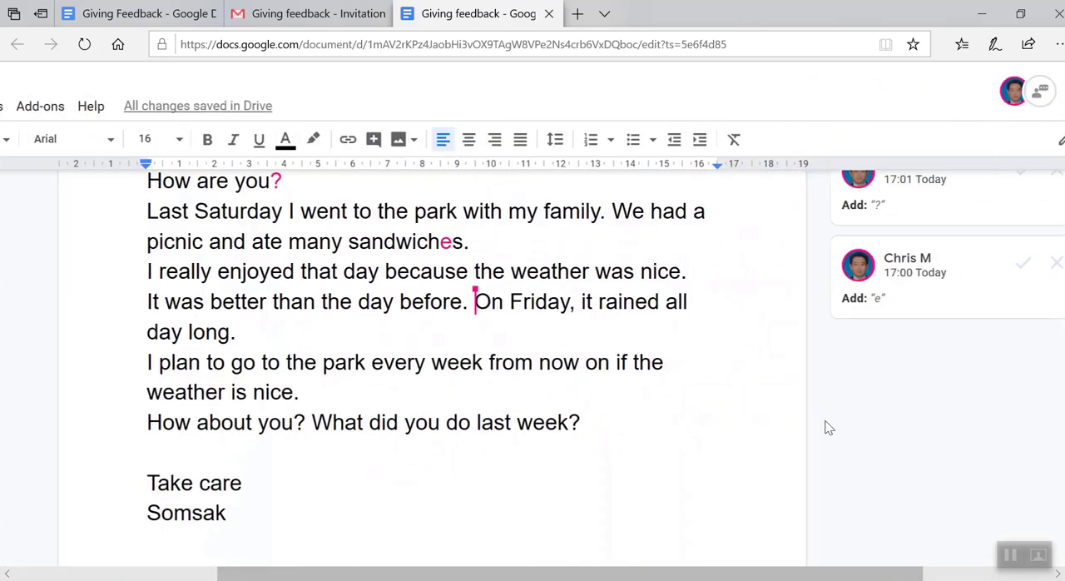
{"action": "left_click", "coordinate": [818, 263]}
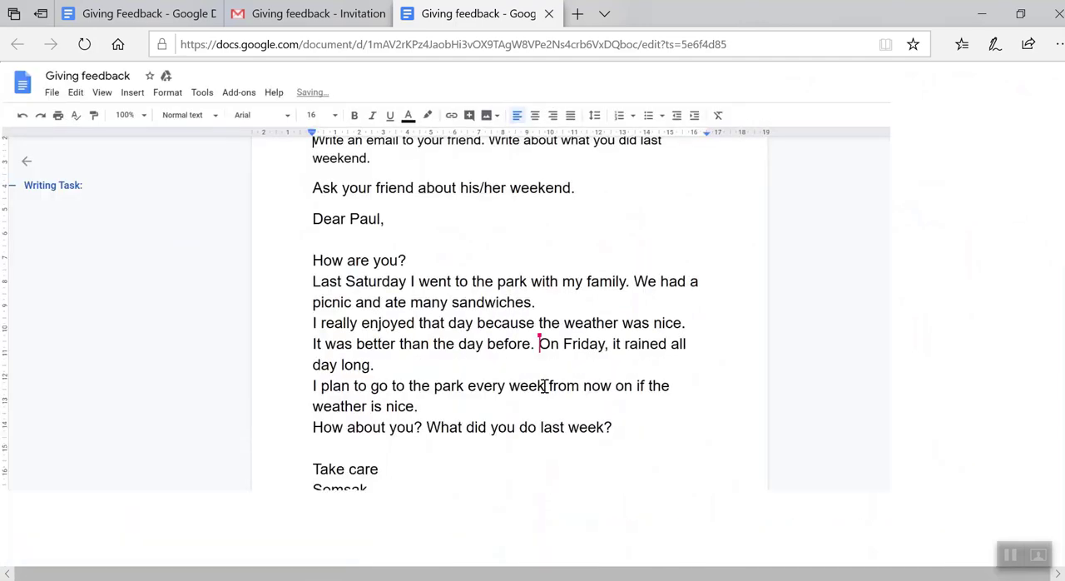
Read through the corrected email from the writing task heading down to the closing signature
{"action": "scroll", "coordinate": [544, 386], "scroll_direction": "up", "scroll_amount": 2}
{"action": "scroll", "coordinate": [544, 386], "scroll_direction": "down", "scroll_amount": 2}
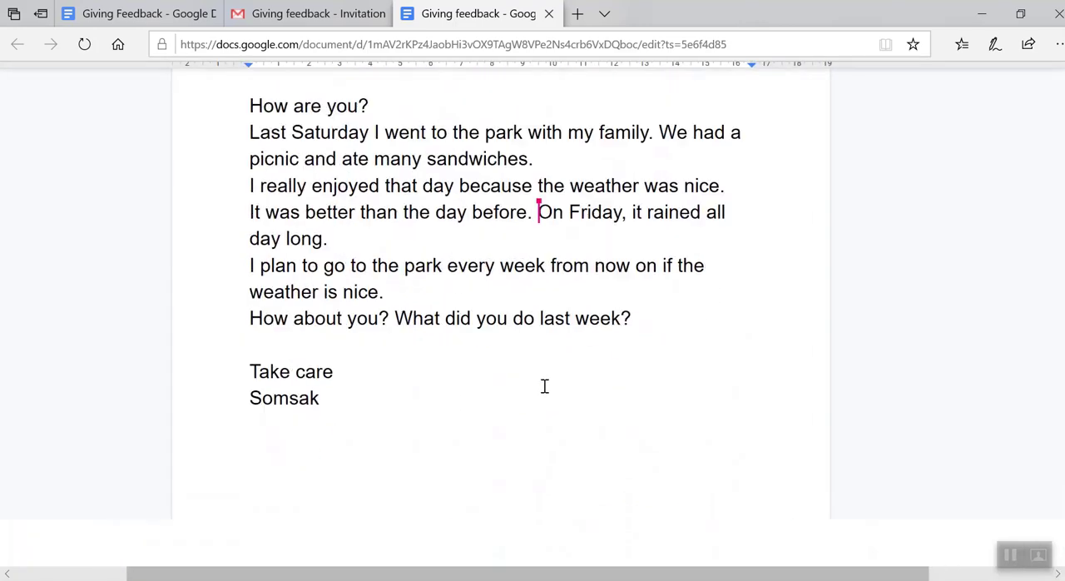
{"action": "scroll", "coordinate": [545, 387], "scroll_direction": "up", "scroll_amount": 3}
{"action": "scroll", "coordinate": [544, 387], "scroll_direction": "down", "scroll_amount": 1}
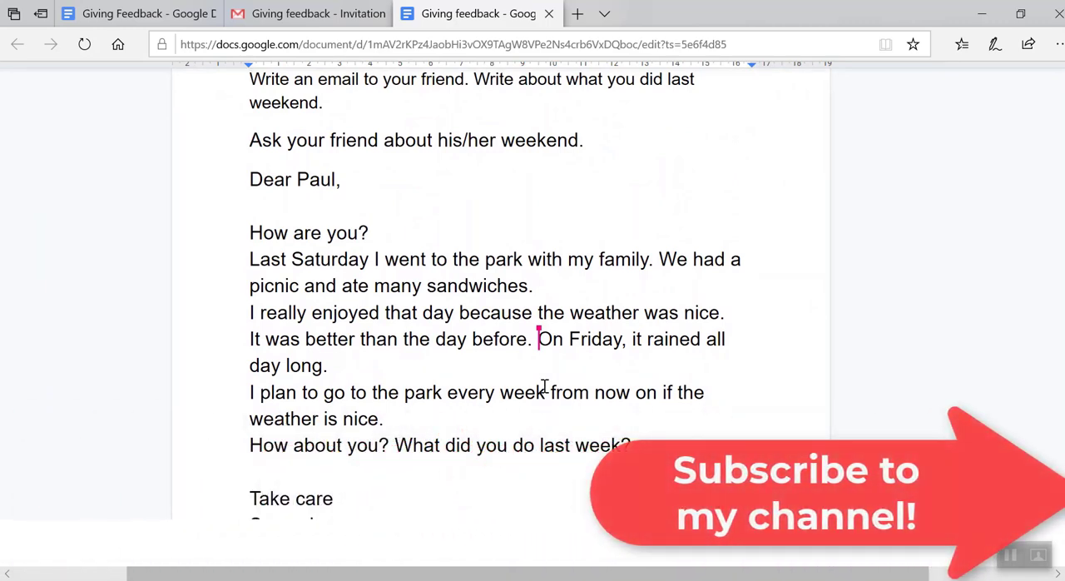
{"action": "scroll", "coordinate": [544, 386], "scroll_direction": "up", "scroll_amount": 1}
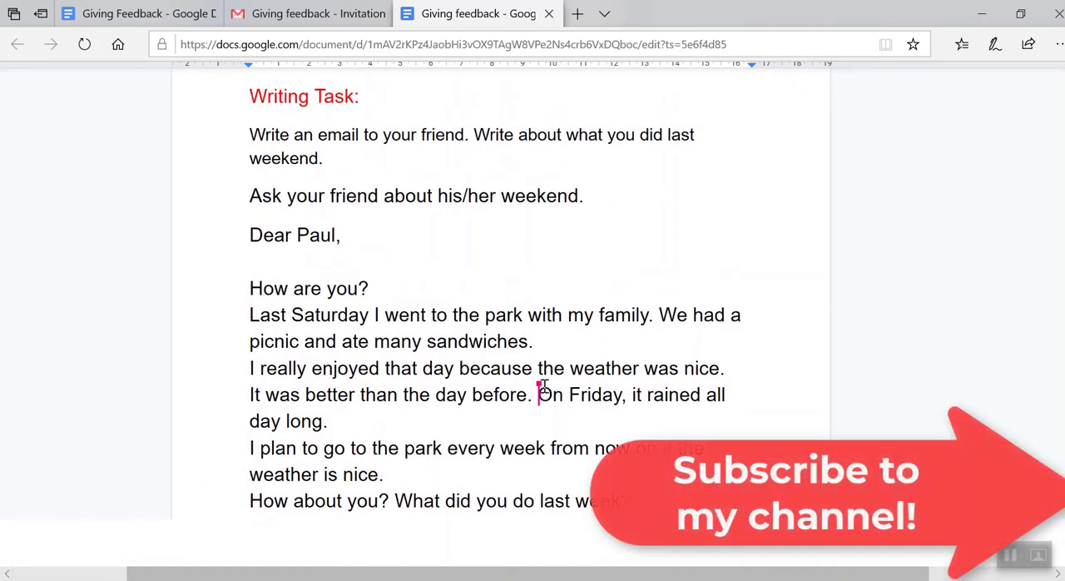
{"action": "scroll", "coordinate": [544, 386], "scroll_direction": "up", "scroll_amount": 2}
{"action": "scroll", "coordinate": [544, 386], "scroll_direction": "down", "scroll_amount": 3}
{"action": "scroll", "coordinate": [544, 386], "scroll_direction": "down", "scroll_amount": 1}
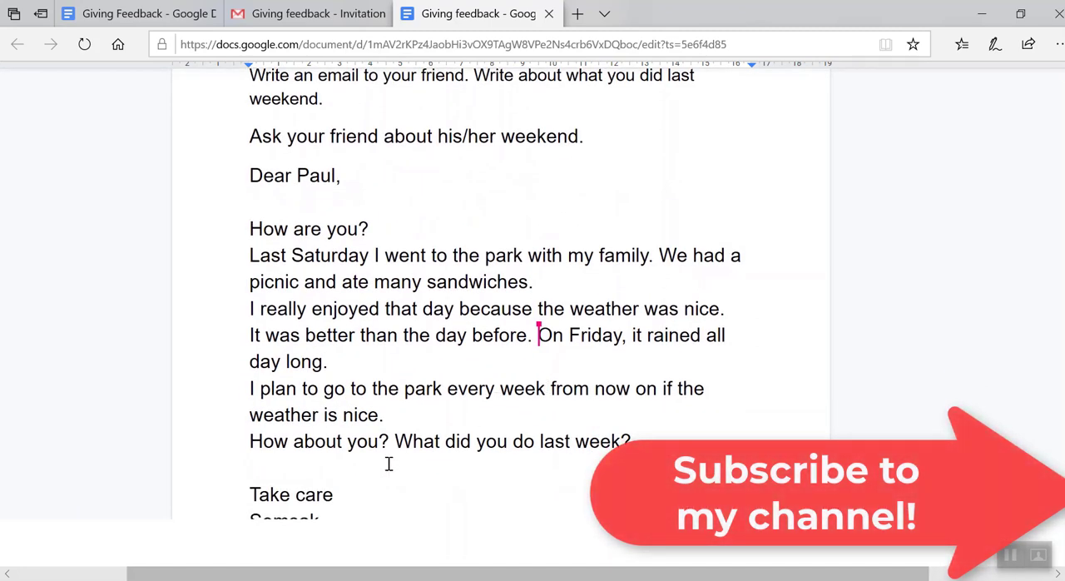
{"action": "scroll", "coordinate": [388, 463], "scroll_direction": "down", "scroll_amount": 1}
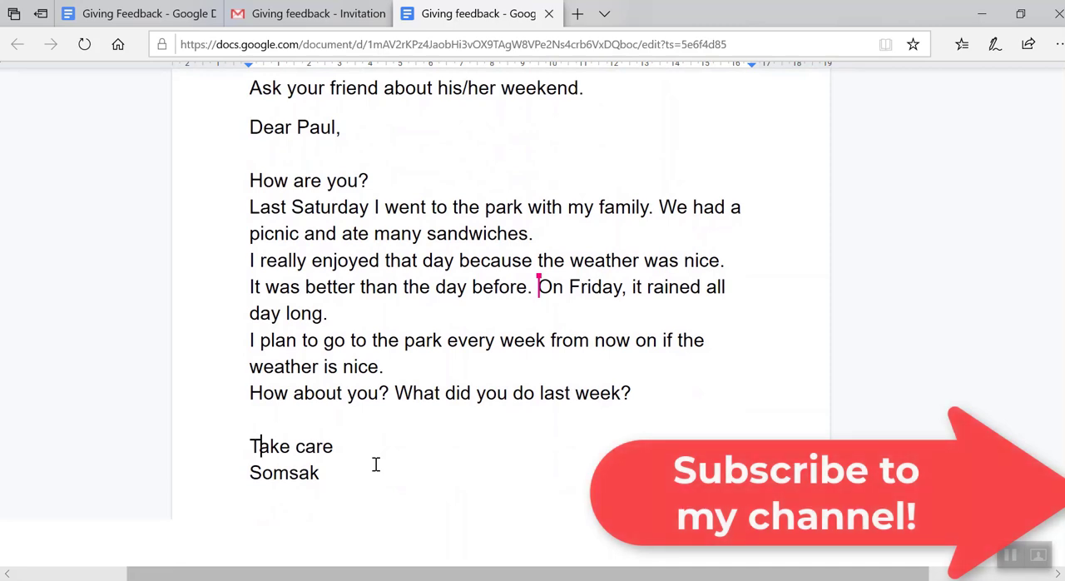